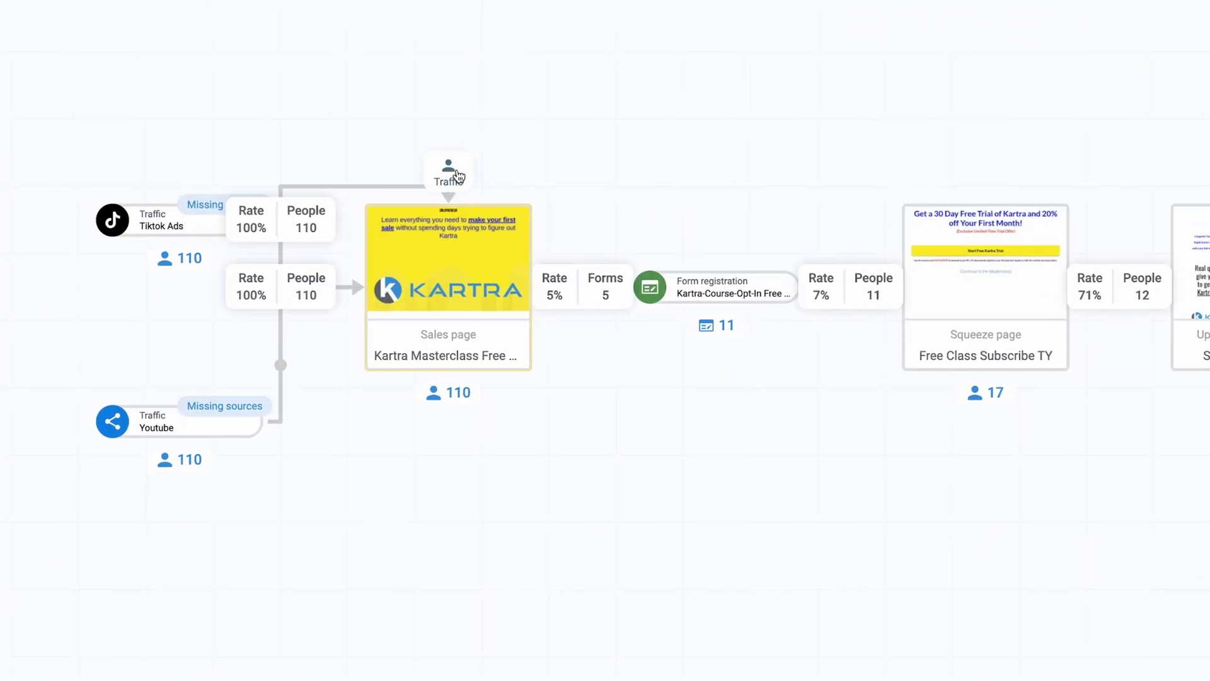
click(454, 178)
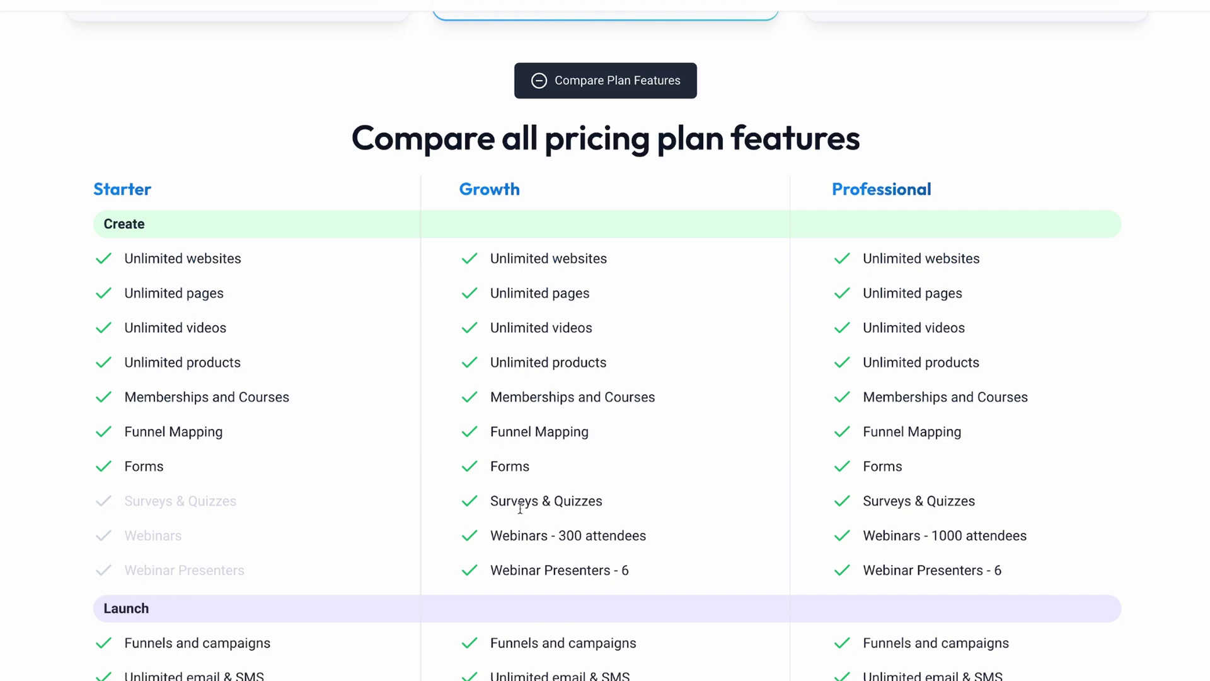
scroll(520, 508, down, 6)
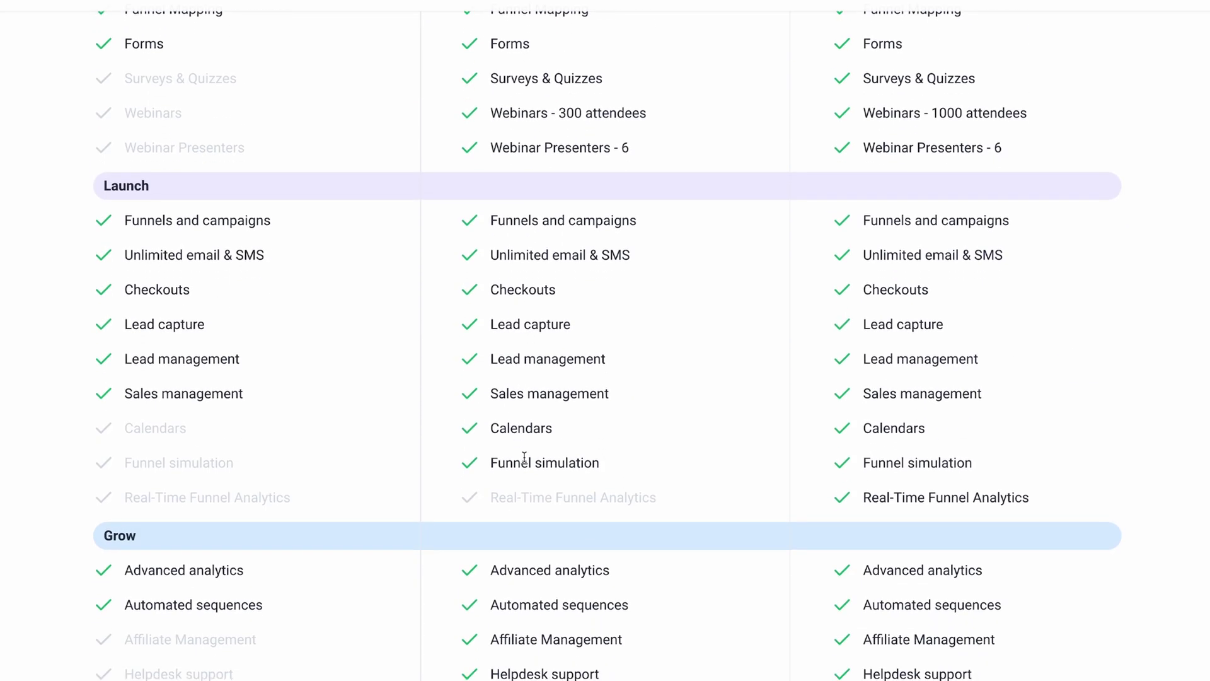
scroll(561, 558, up, 5)
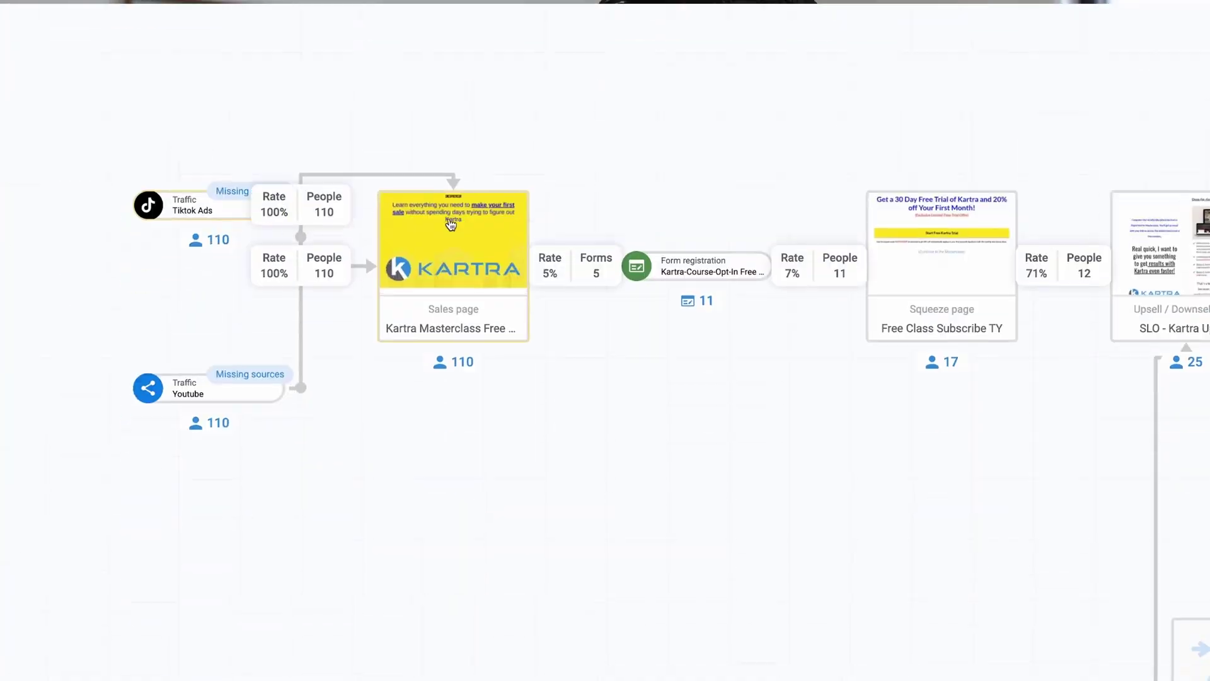
click(492, 162)
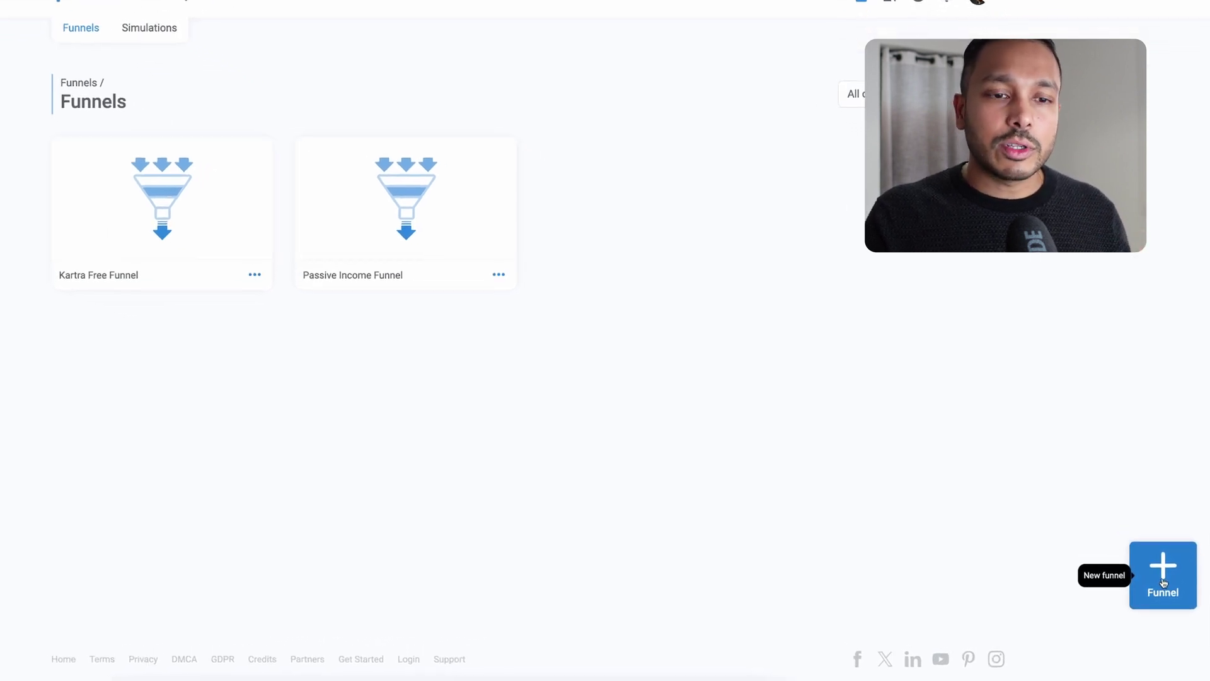
Create a new funnel named "Example funnel" with the short description "funnel 1".
click(1163, 581)
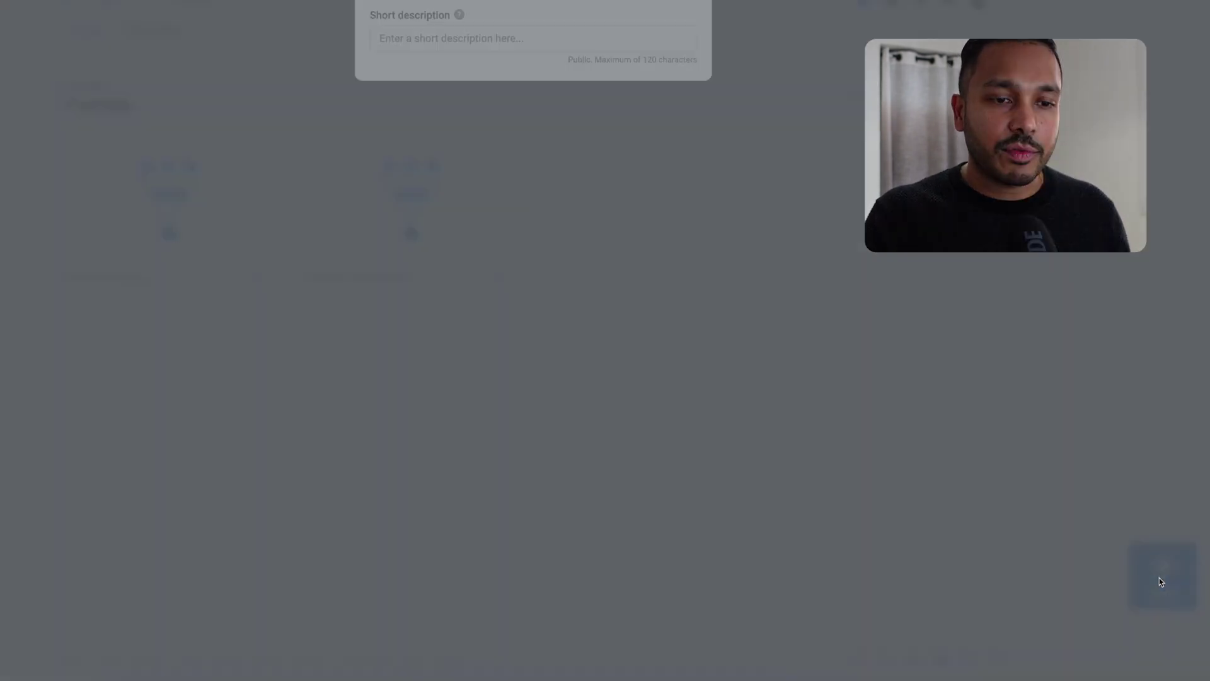
text(Example funnel)
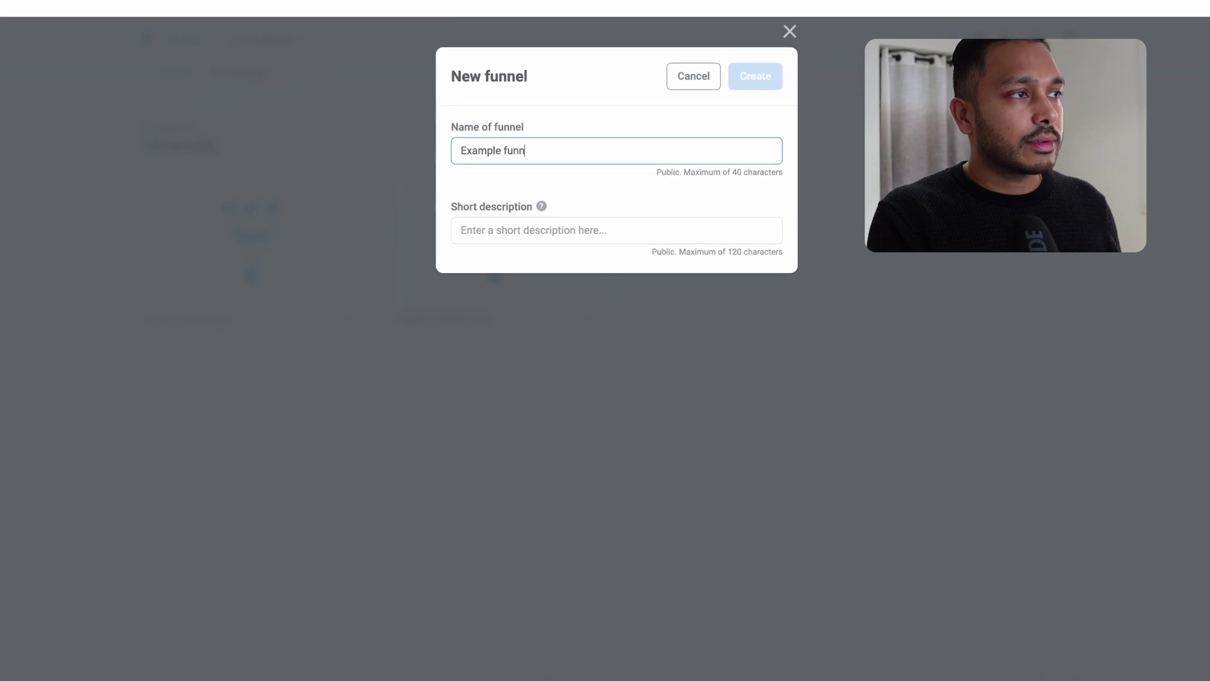
mouse_move(541, 206)
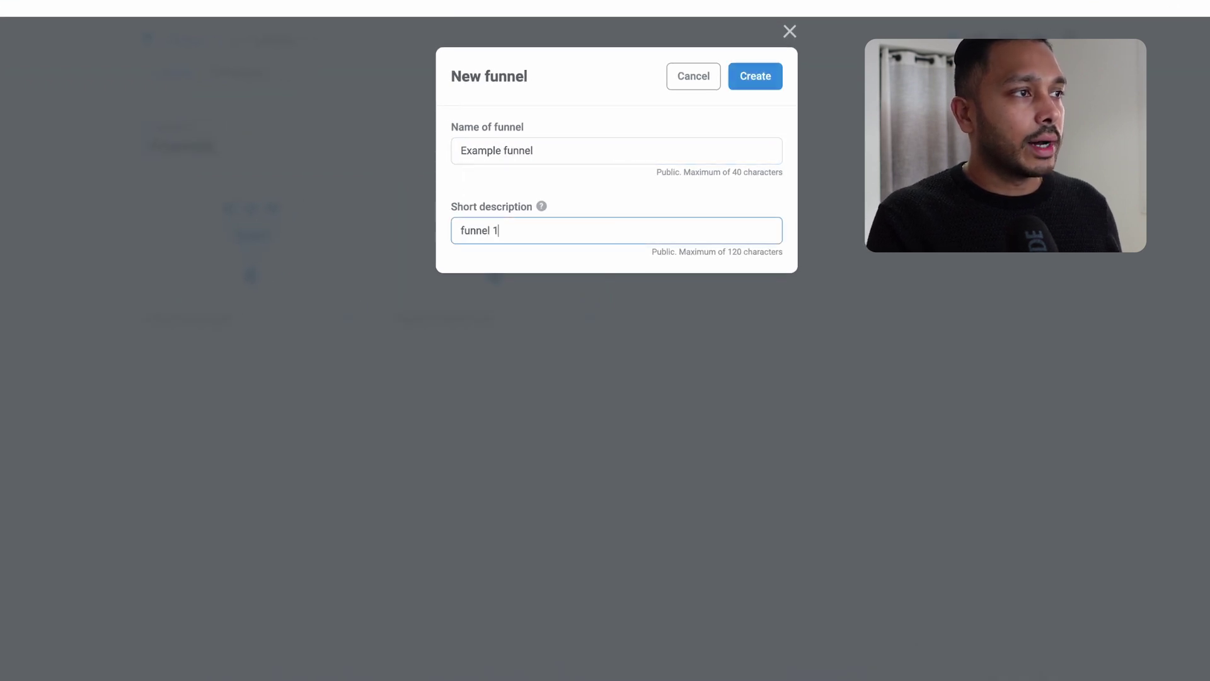
click(768, 84)
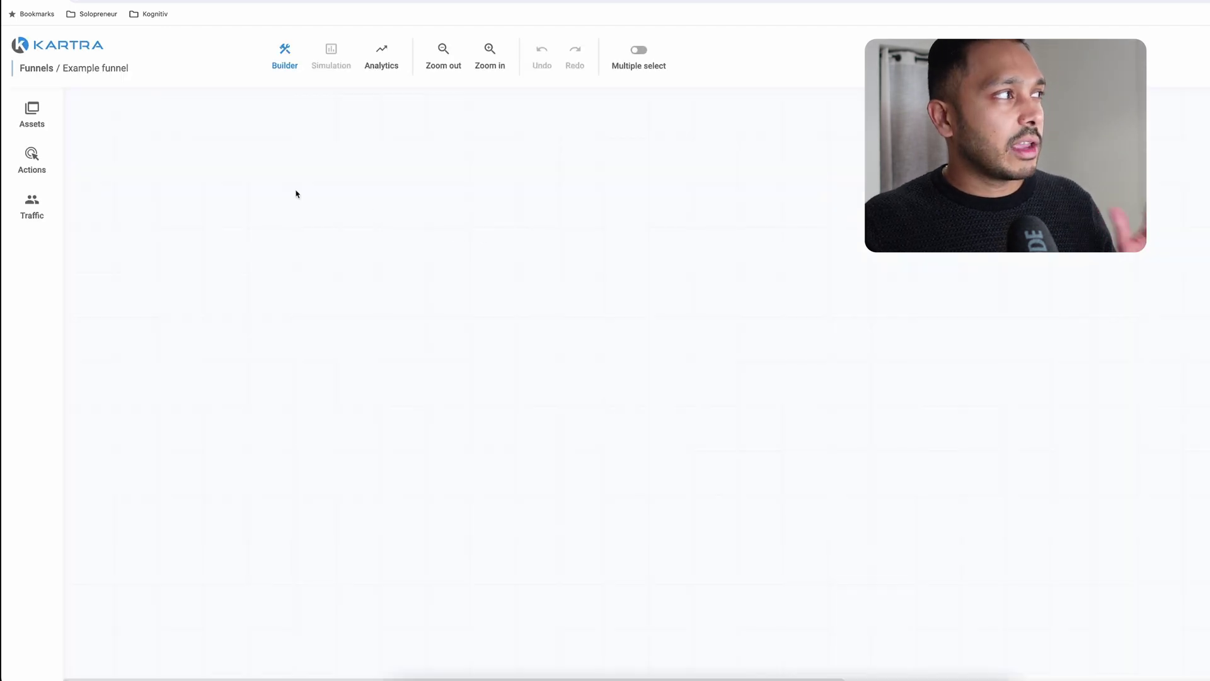
Add a squeeze page to the funnel canvas using the existing Kartra page "20 Ways Webinarjam Guide".
click(41, 117)
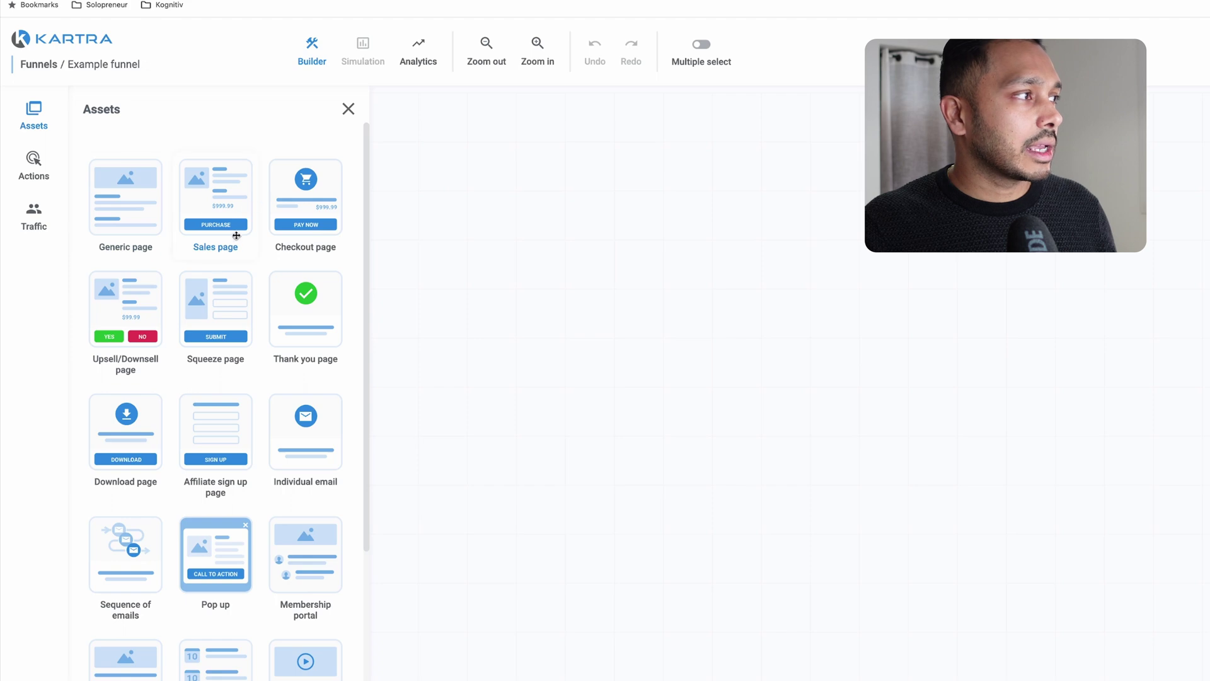
drag(183, 316, 571, 249)
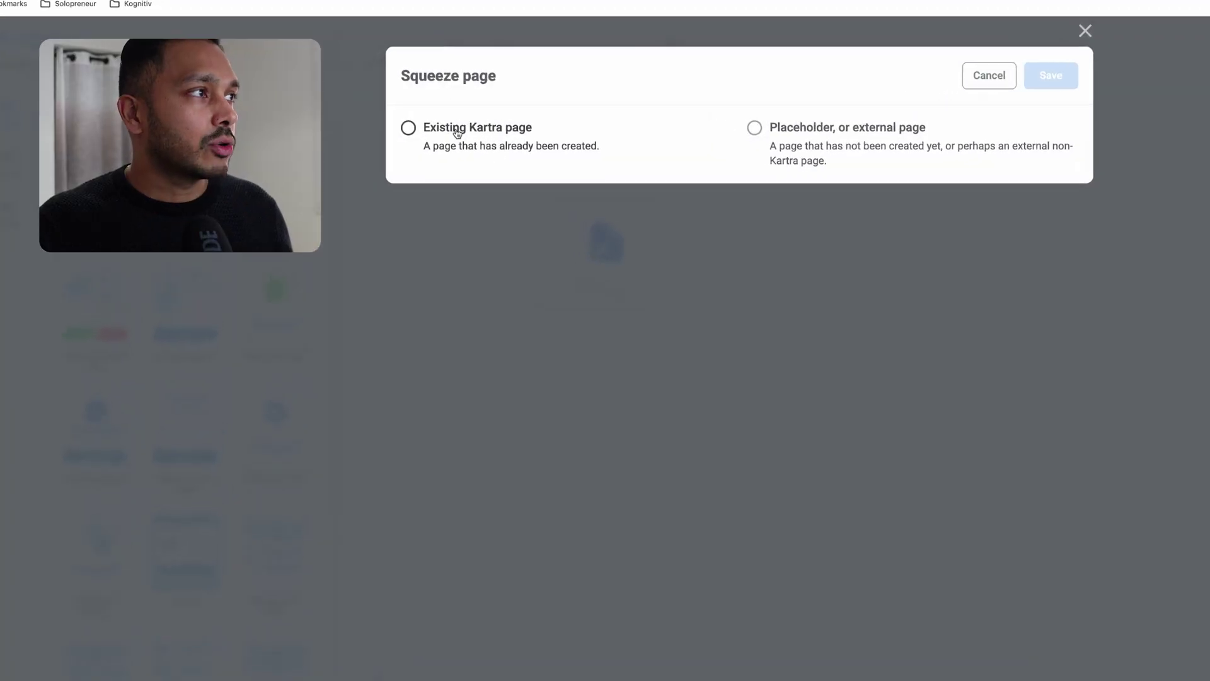
click(457, 130)
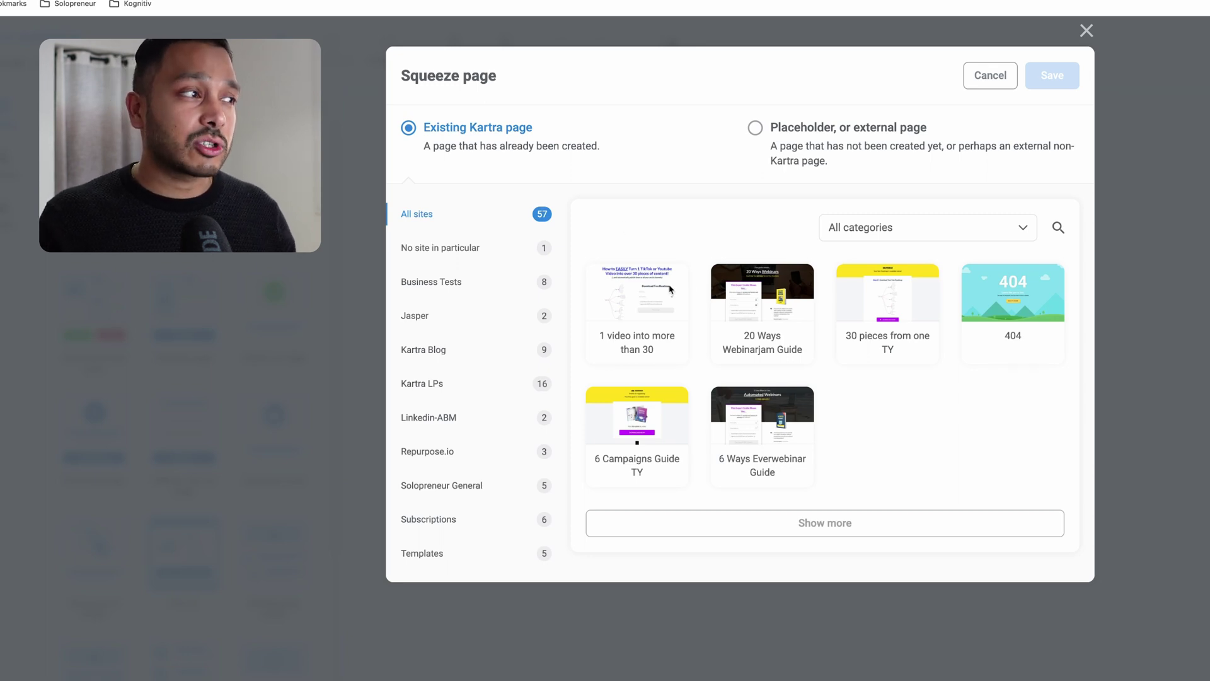
click(763, 309)
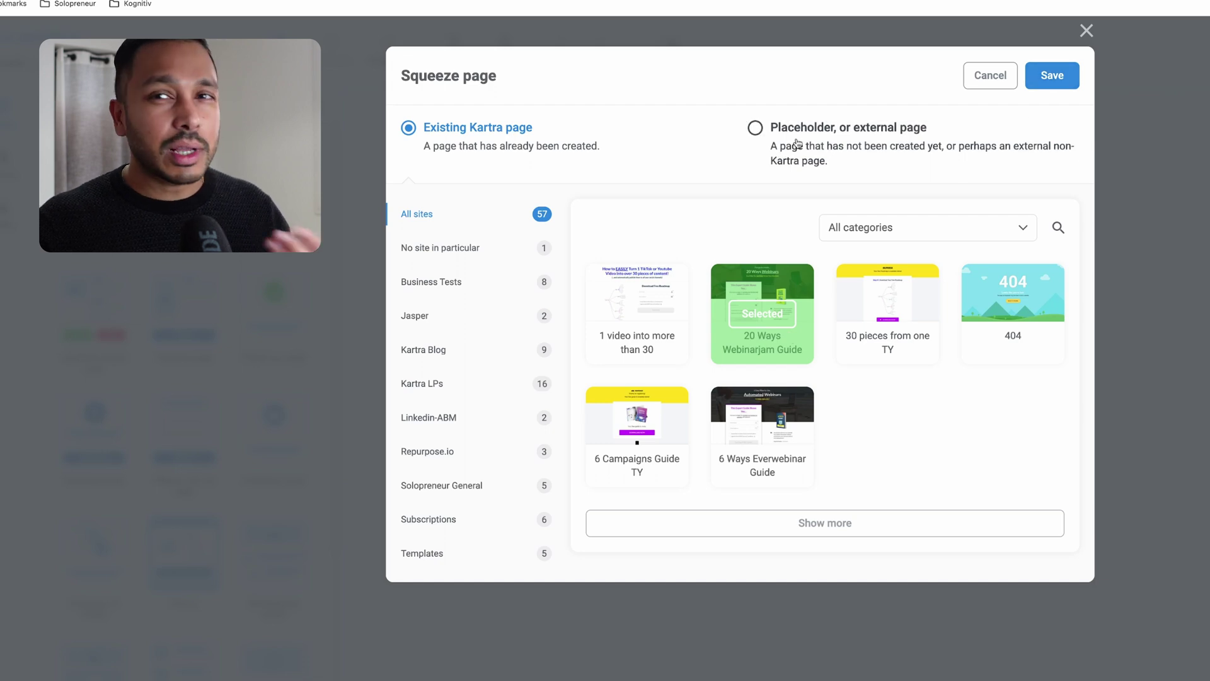
click(1070, 76)
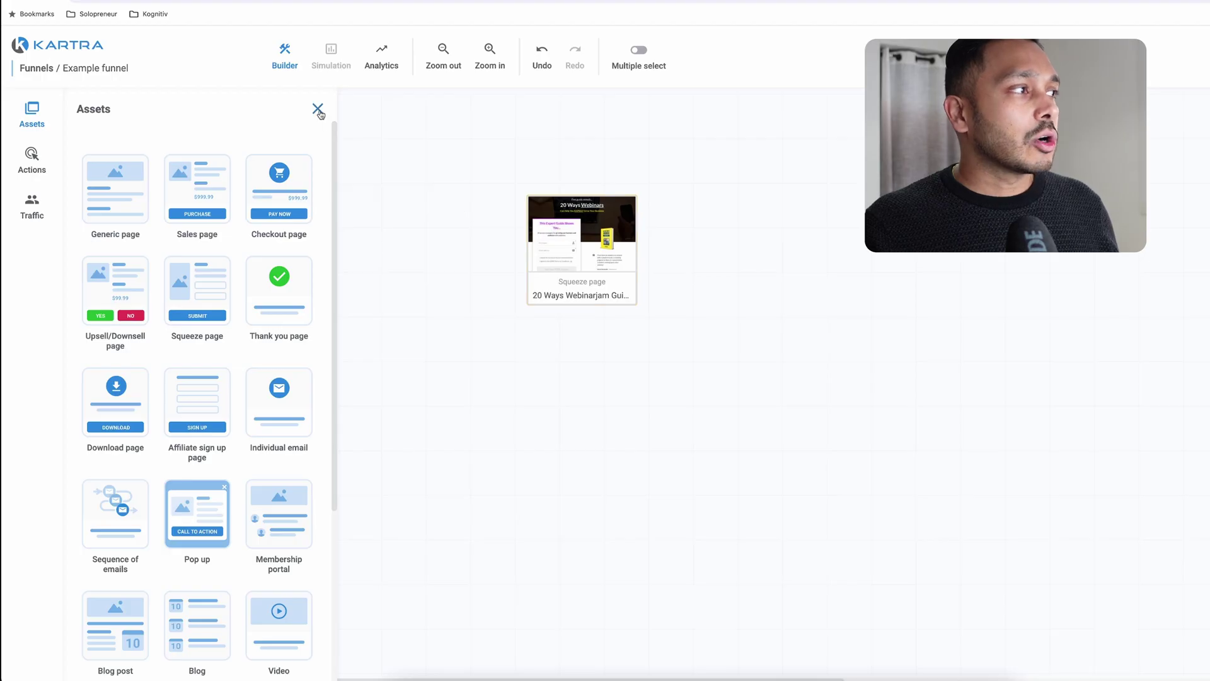
Add a generic traffic source with the description "fdgdfg" beside the squeeze page.
click(46, 215)
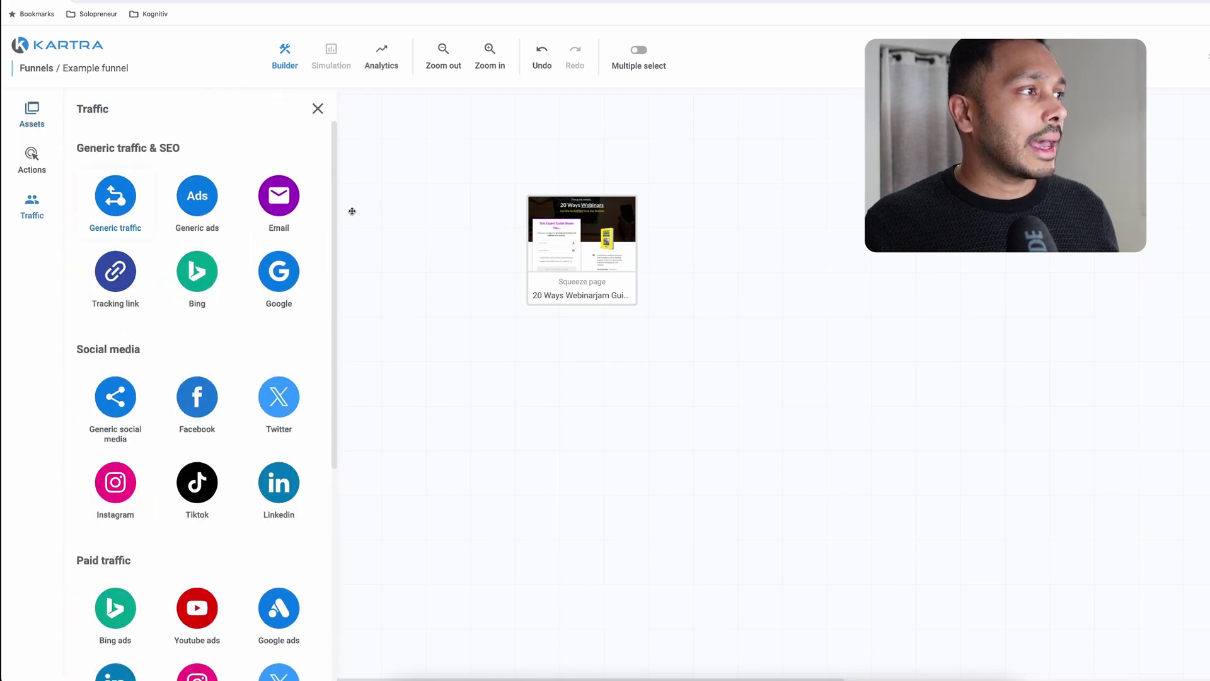
drag(351, 211, 384, 267)
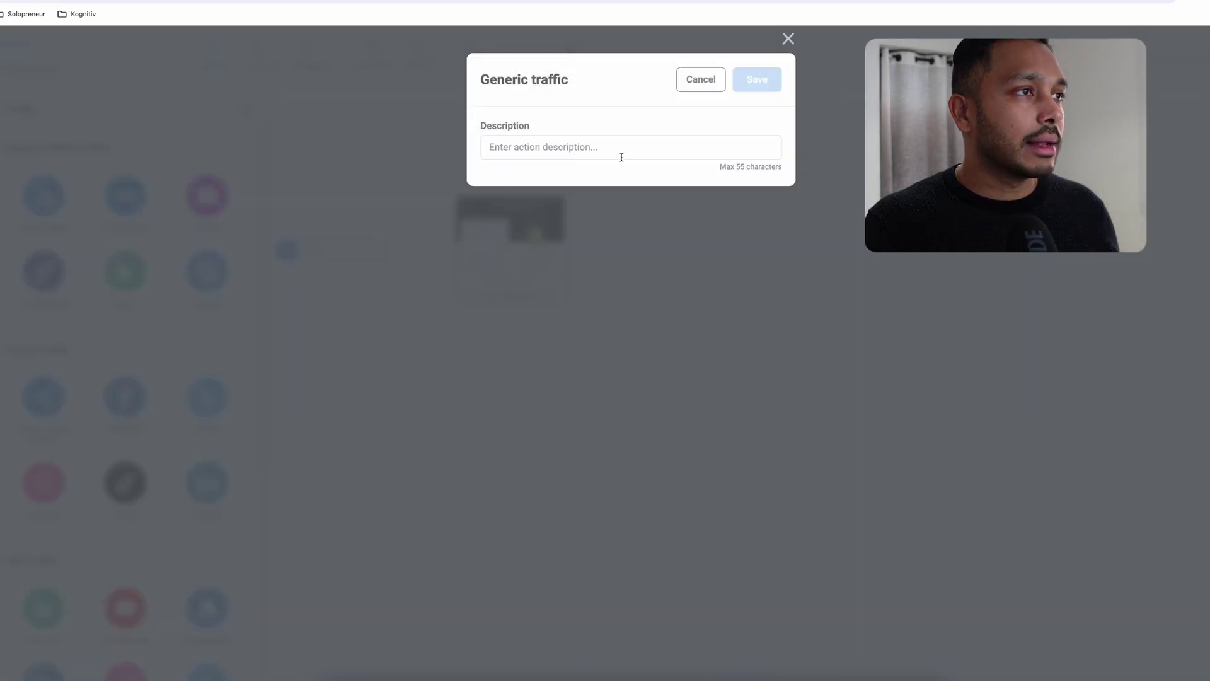
text(fdgdfg)
click(757, 78)
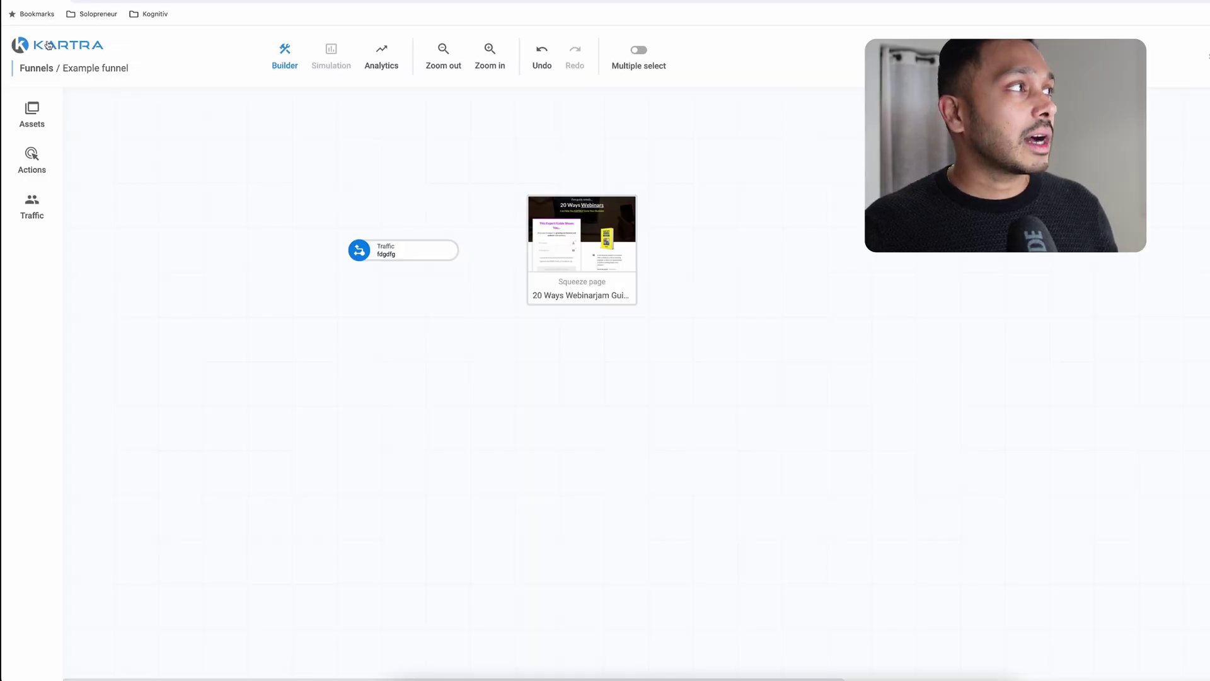
Open the Kartra Free Funnel for editing and inspect the traffic and form completion settings in its simulation.
click(49, 44)
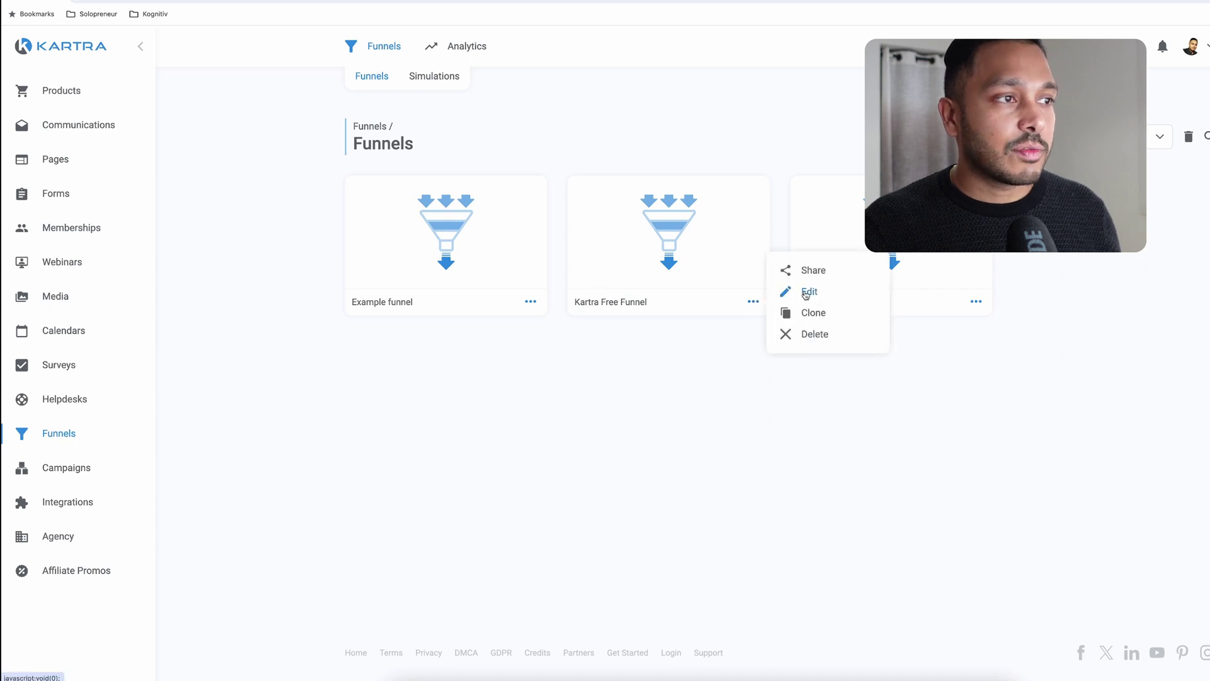
click(807, 292)
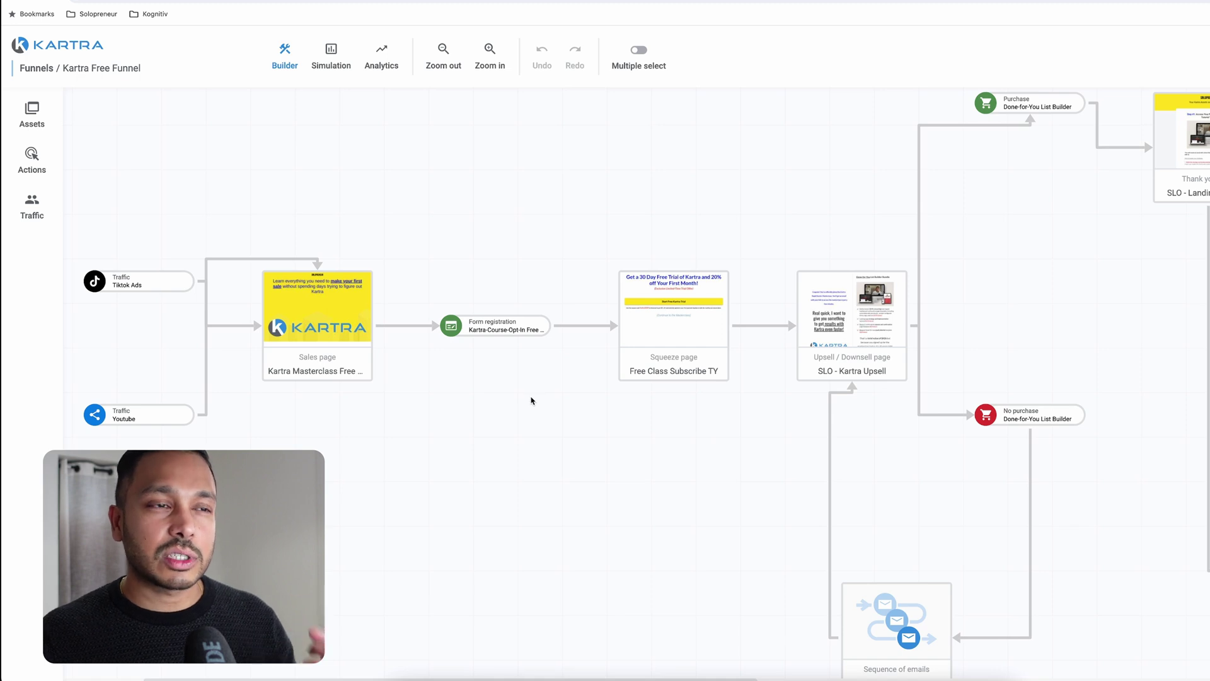
click(331, 56)
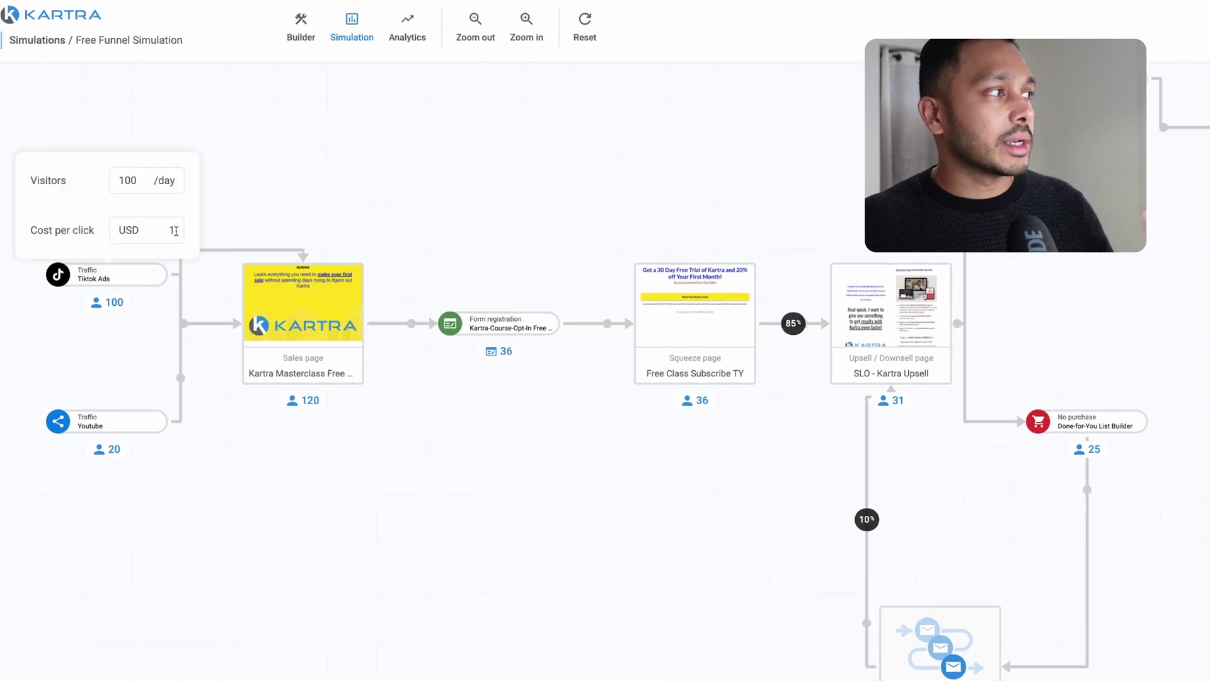
click(92, 426)
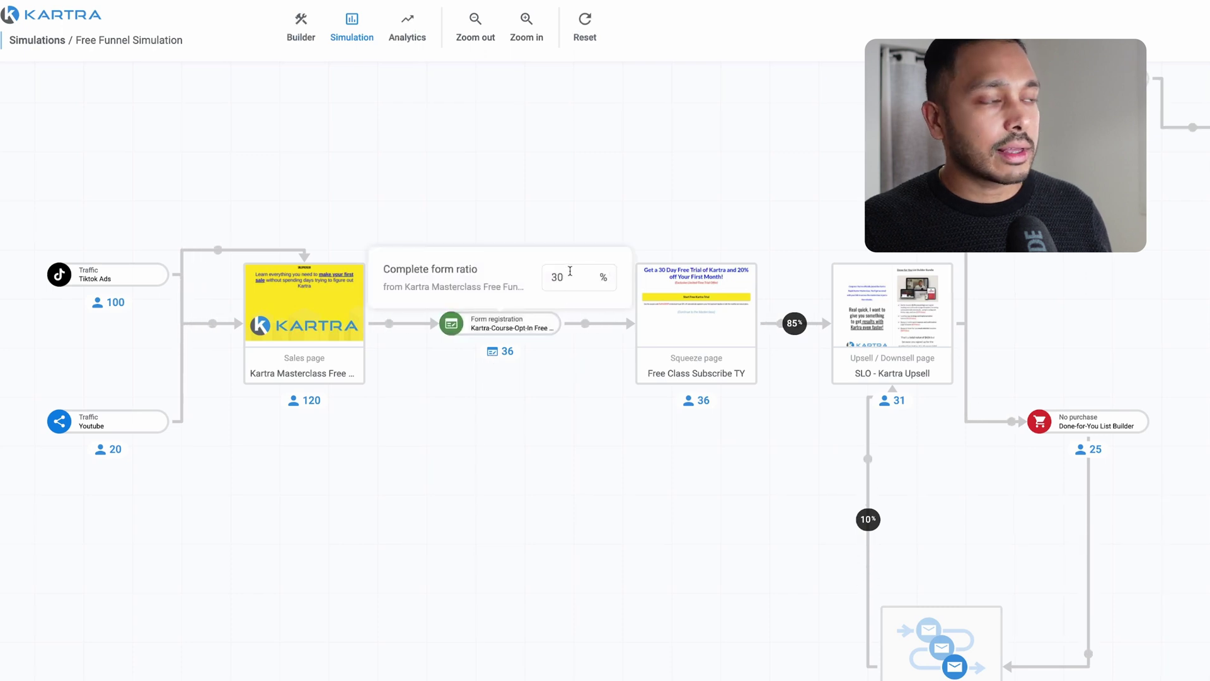
click(592, 461)
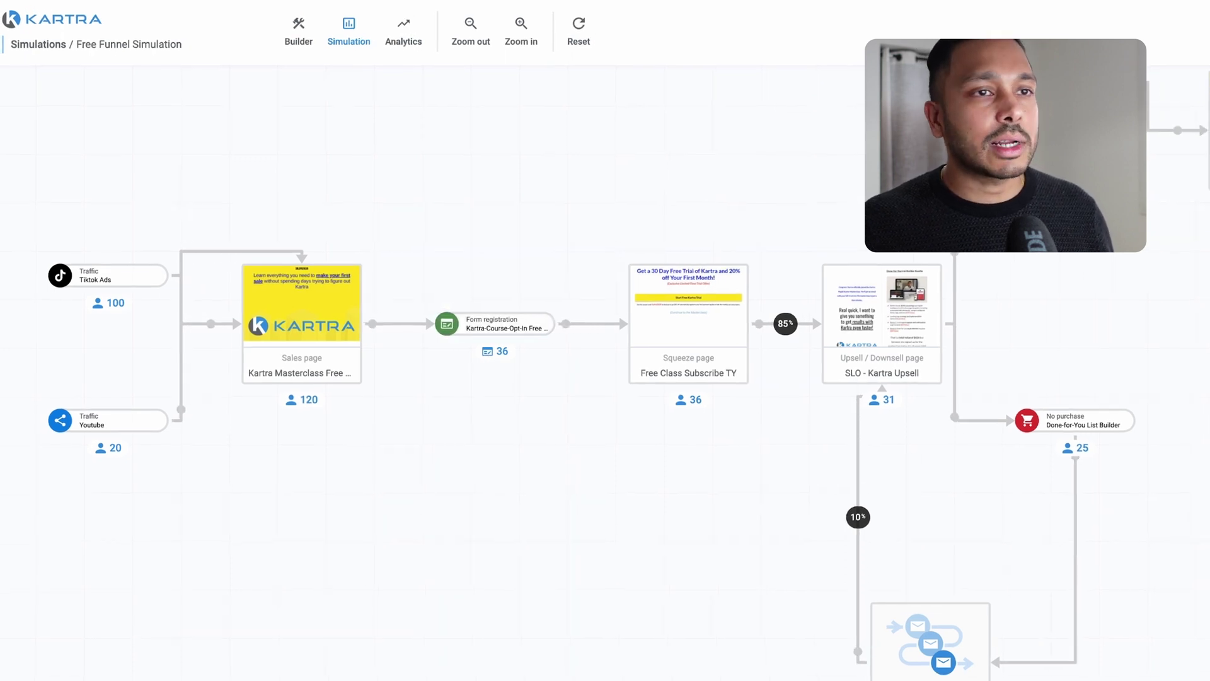
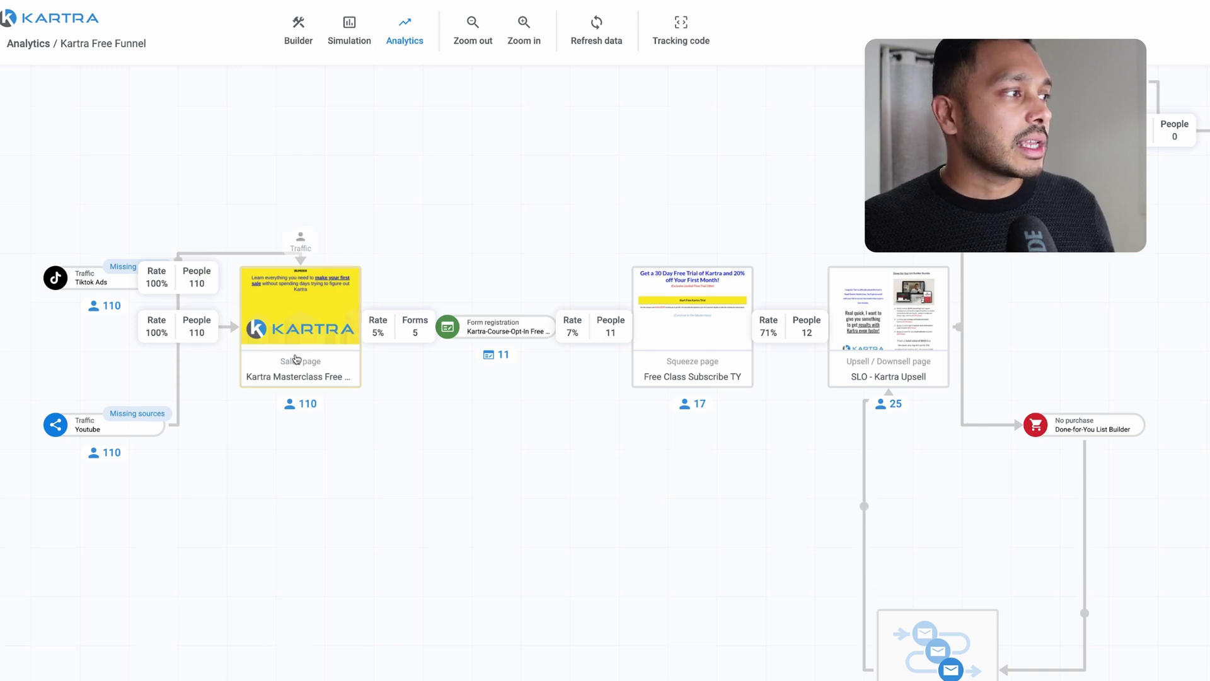
Examine the sales page's traffic breakdown in the funnel analytics, expanding the ytads source and the external URLs.
click(296, 242)
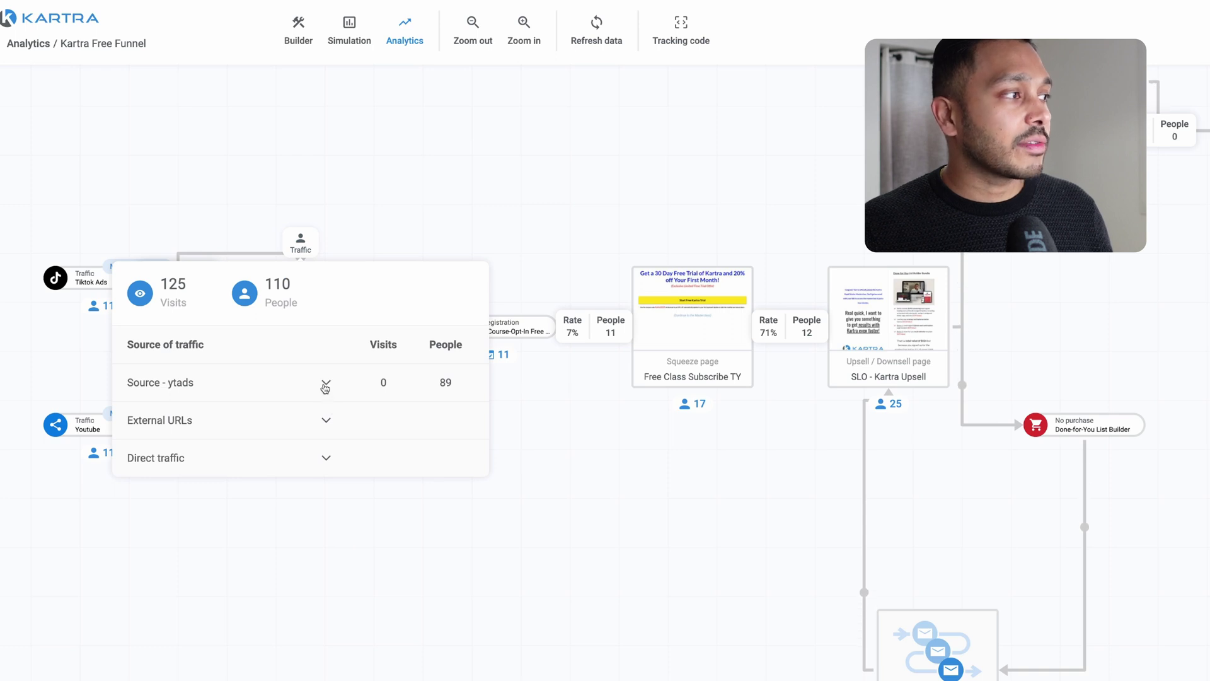
click(325, 384)
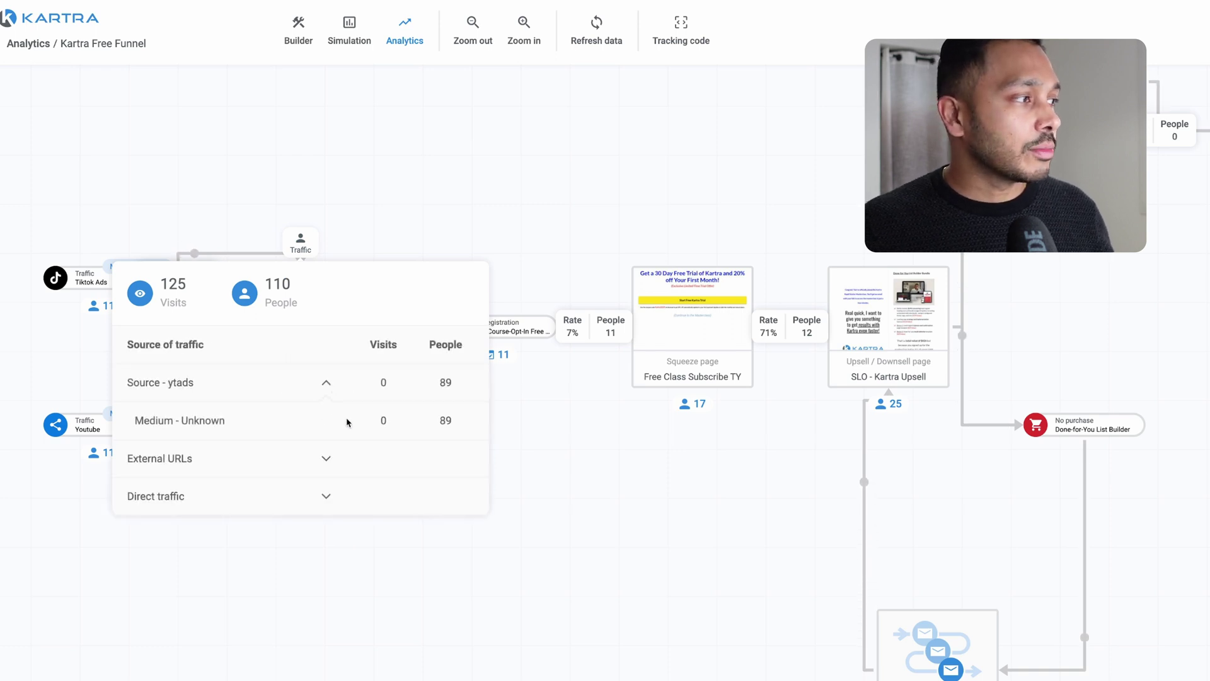
scroll(347, 422, down, 3)
click(326, 318)
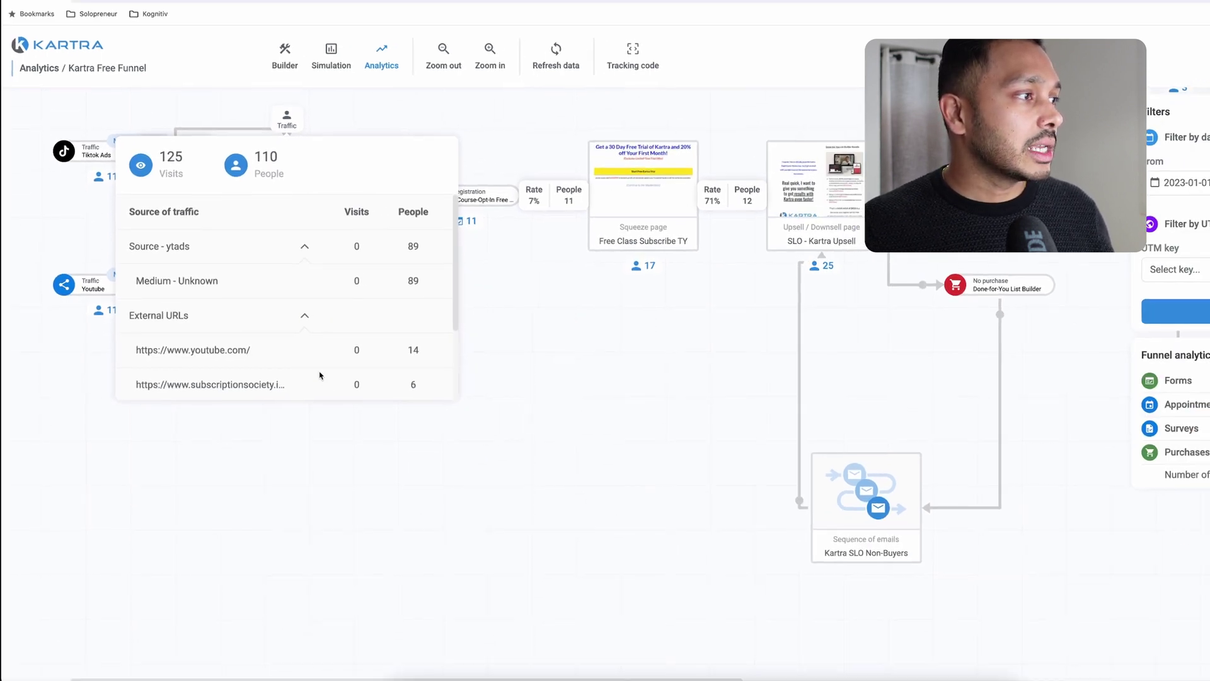
click(356, 415)
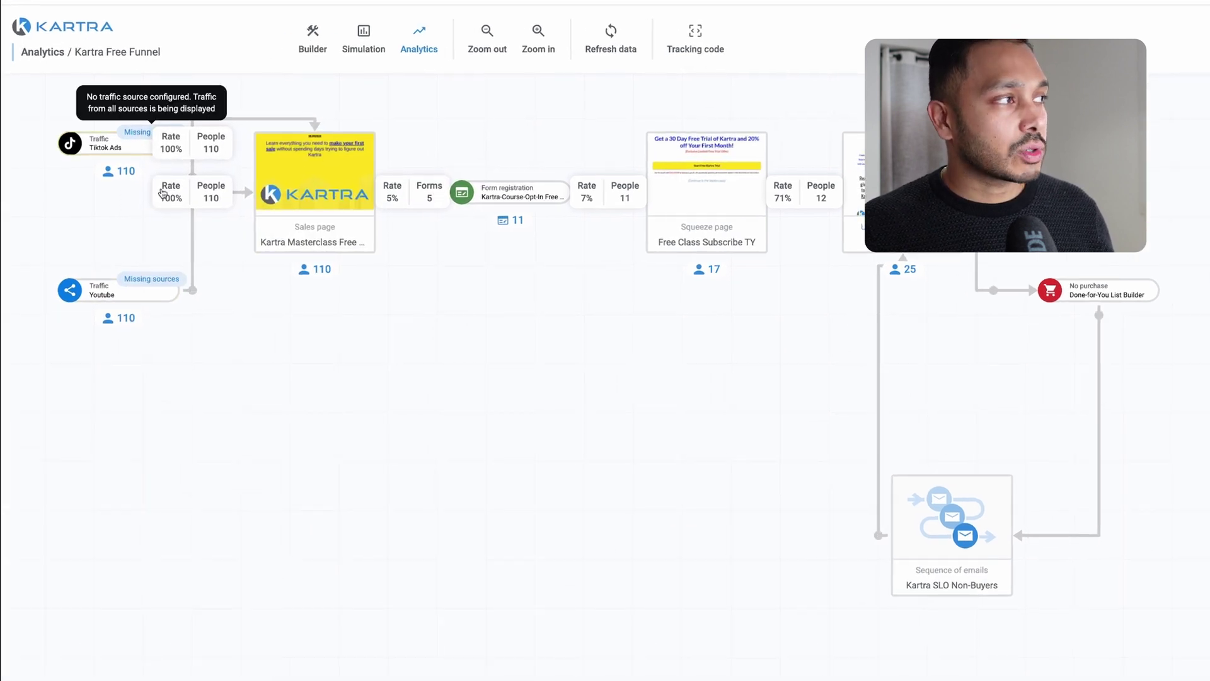
Try "sdflkjsdkl?utm=channel=" as the utm_source value of the Youtube traffic source and discard it.
scroll(311, 394, left, 2)
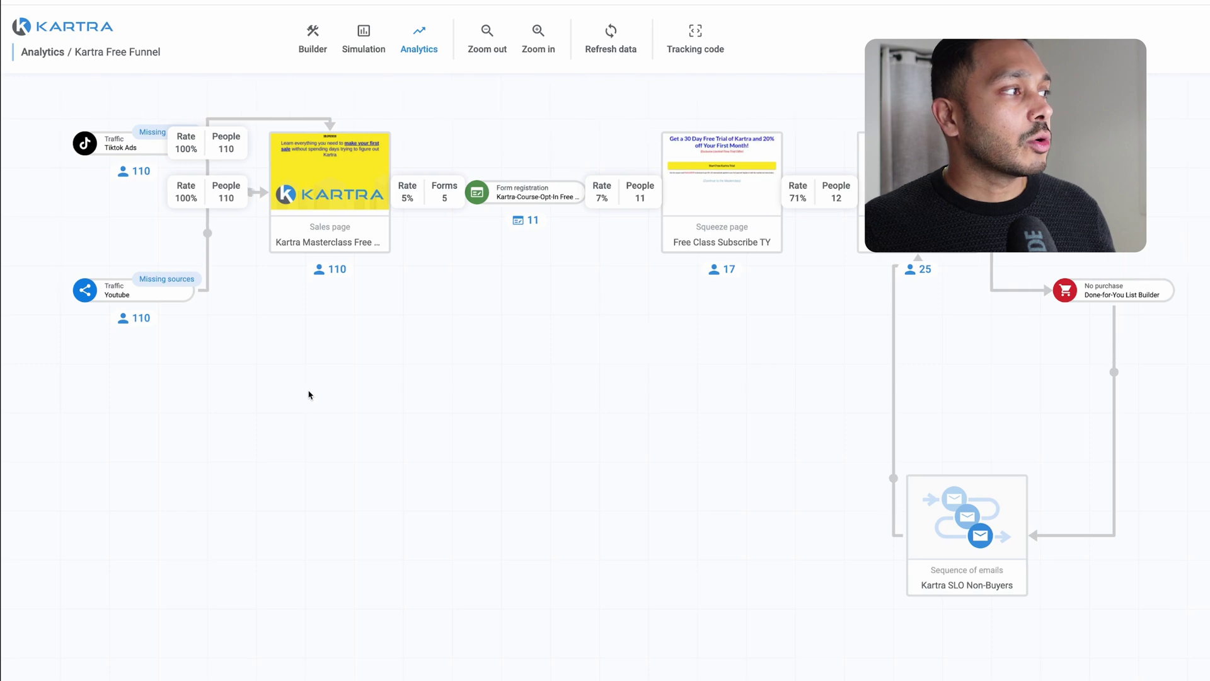
scroll(311, 396, up, 3)
scroll(311, 395, up, 1)
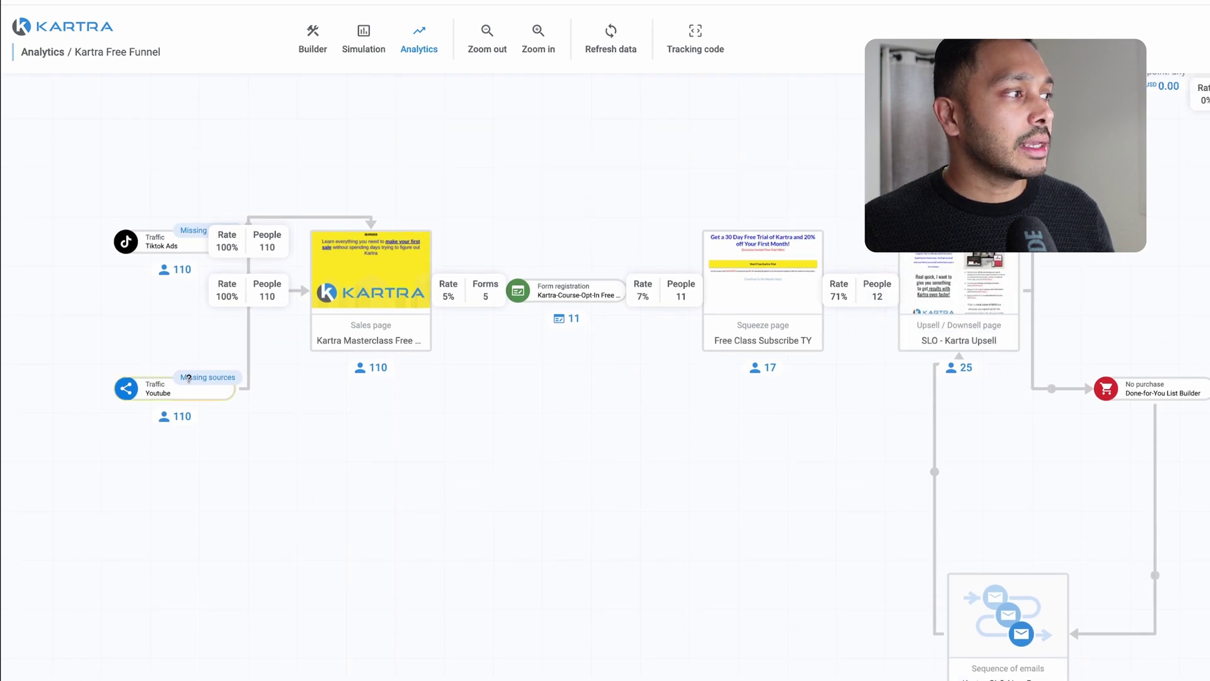
mouse_move(128, 395)
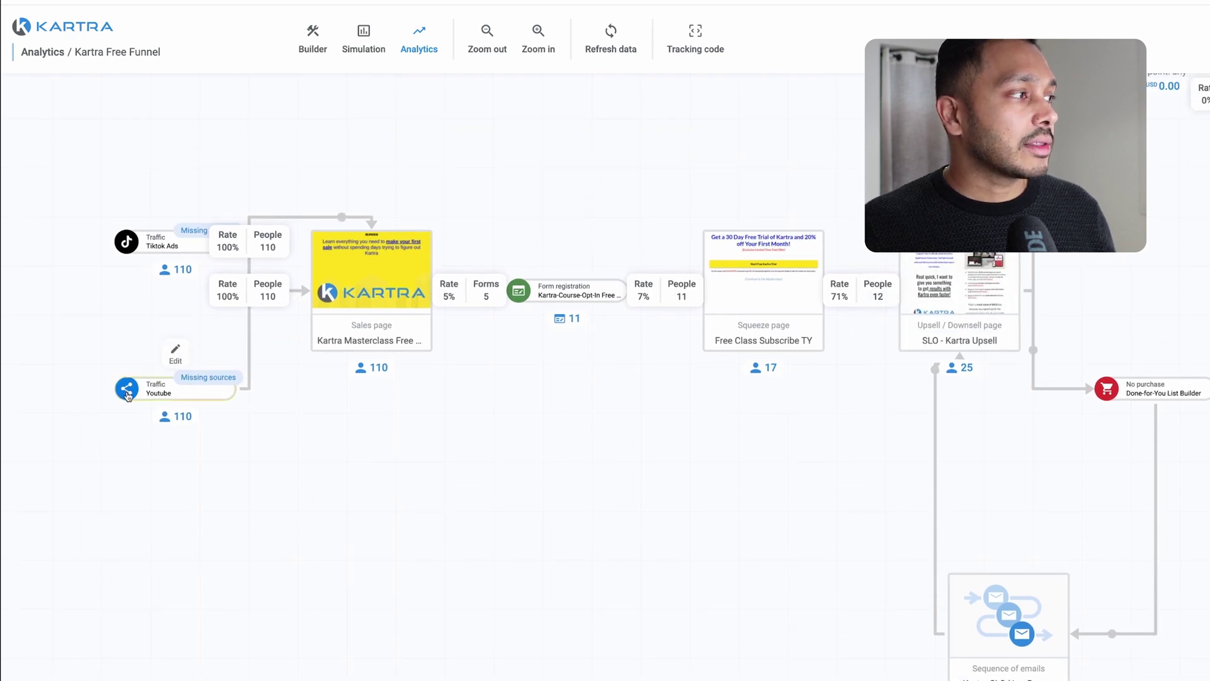
click(176, 356)
click(276, 309)
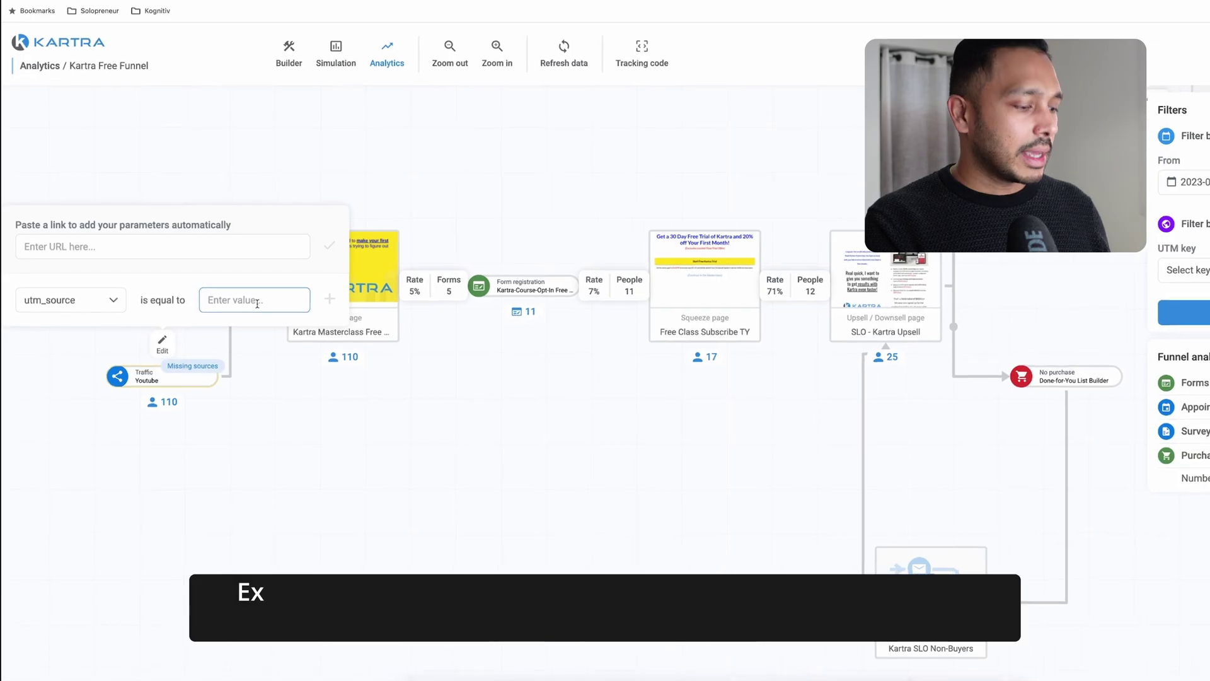
text(sdflkjsdkl)
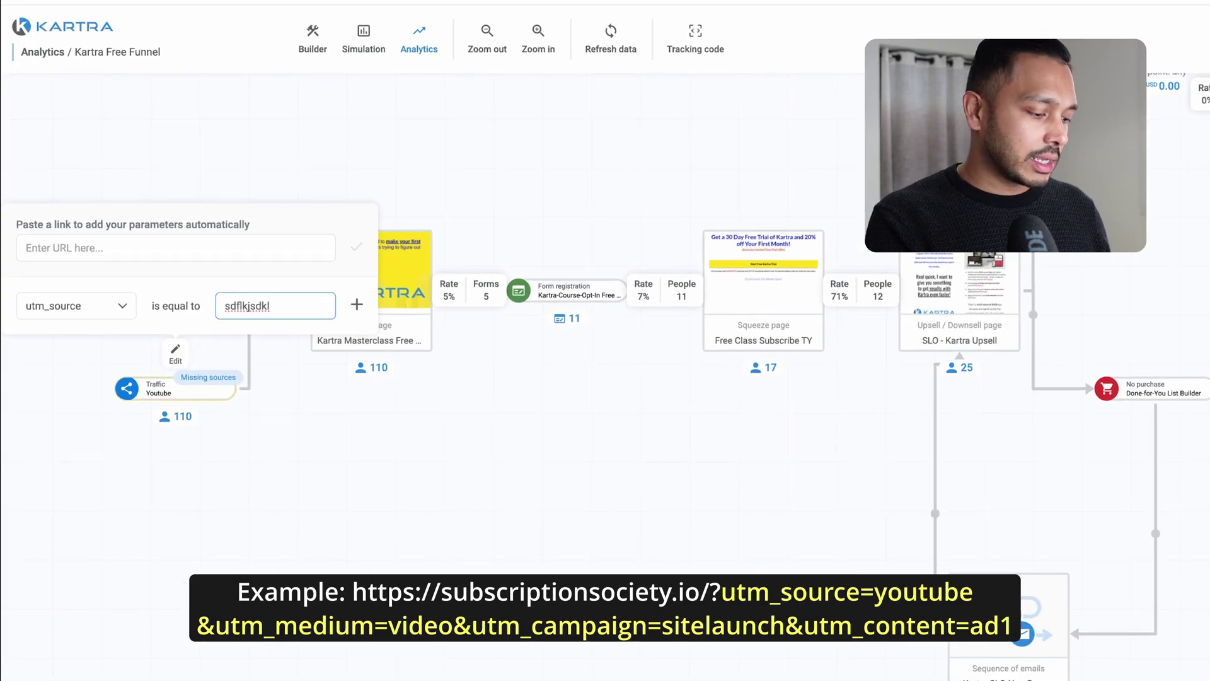
text(?utm=channel=)
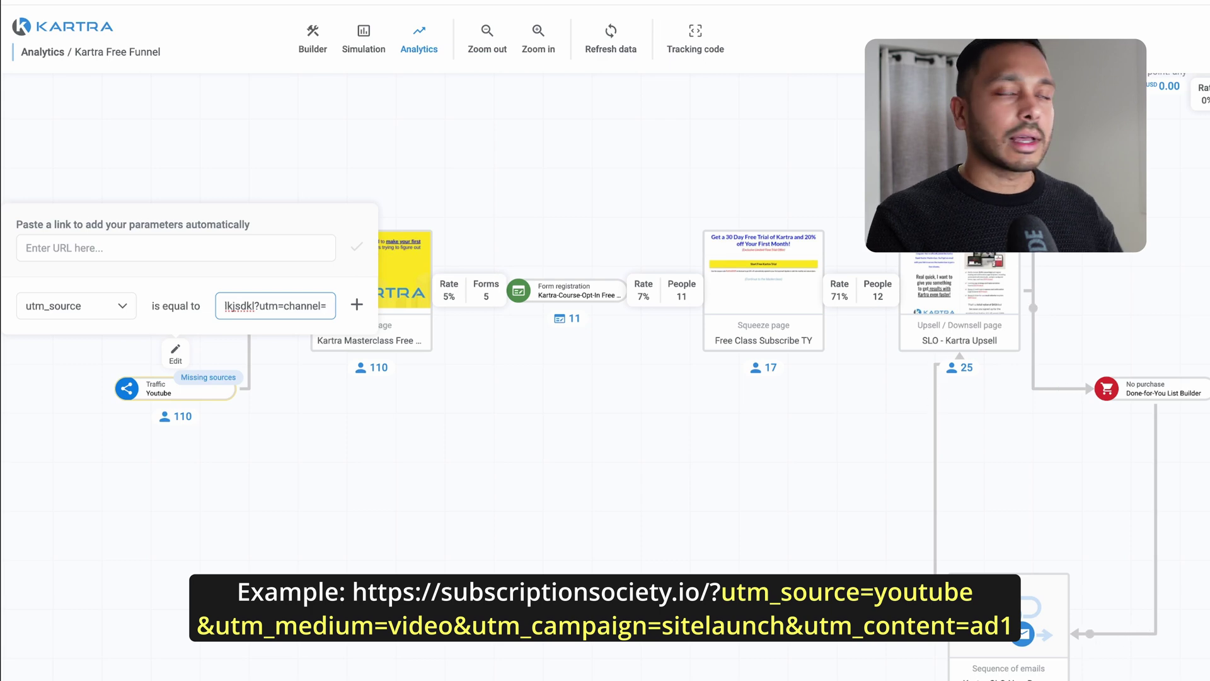
key(ctrl+a)
key(BackSpace)
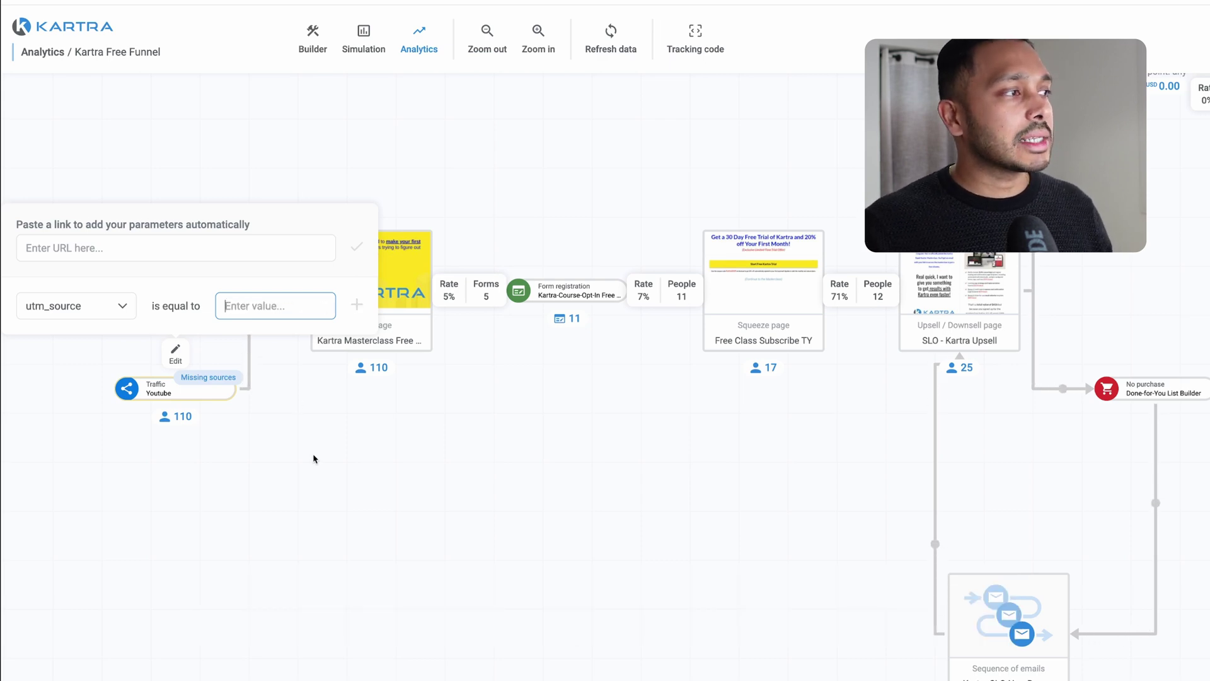
click(285, 455)
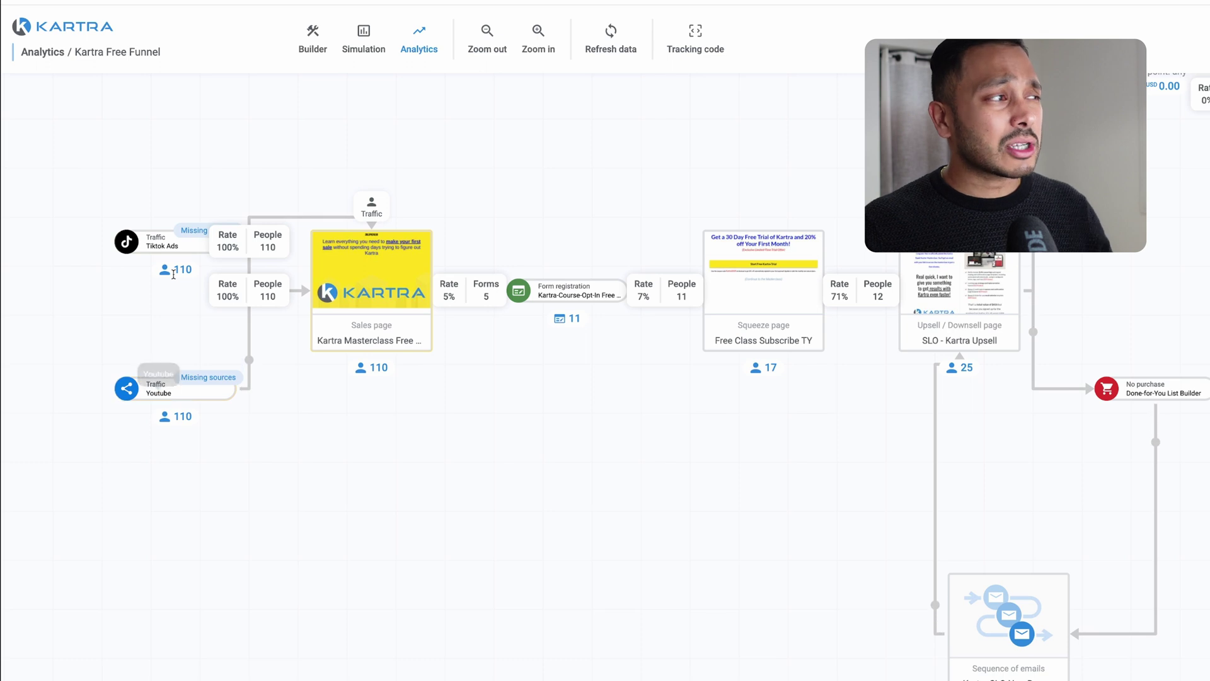
mouse_move(161, 247)
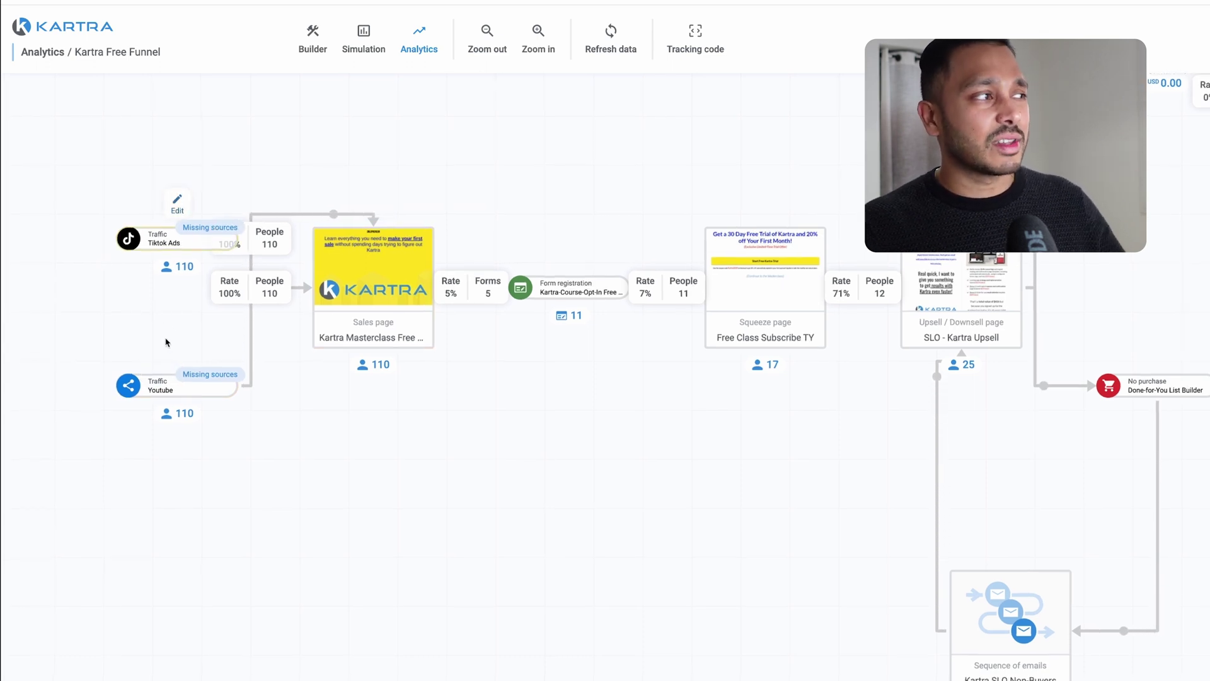
Examine the sales page's traffic breakdown in the funnel analytics, expanding the direct traffic and then the external URLs.
click(166, 245)
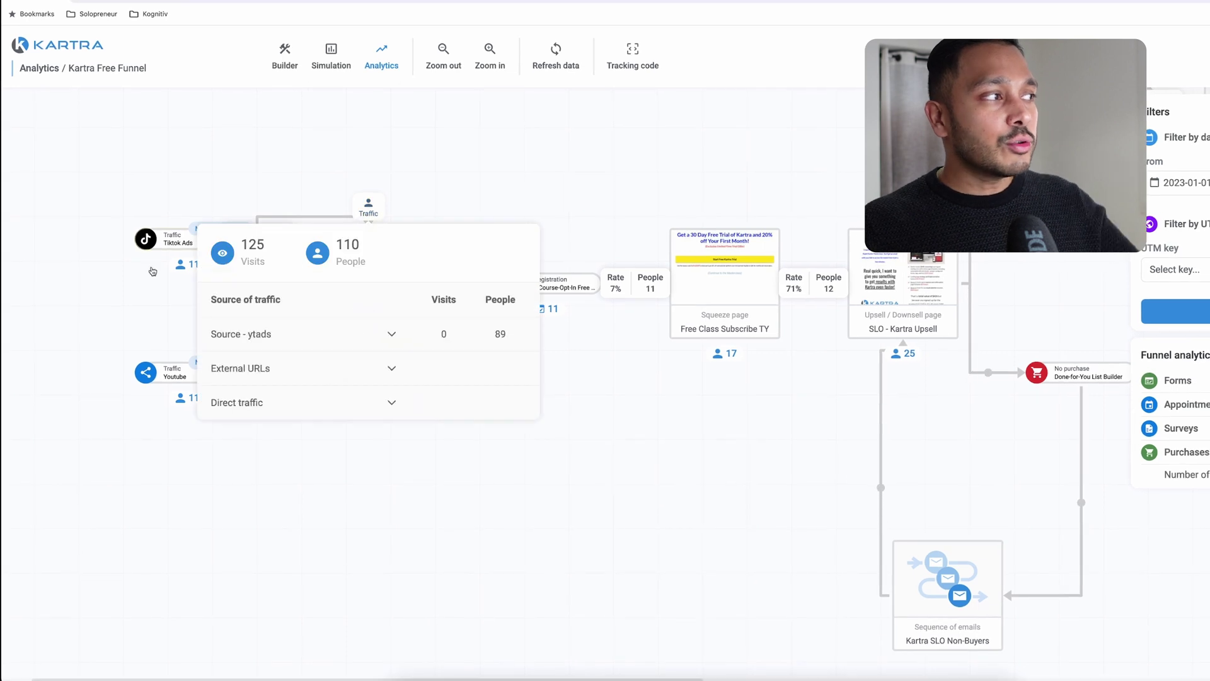
scroll(399, 338, down, 1)
click(392, 370)
scroll(404, 342, down, 2)
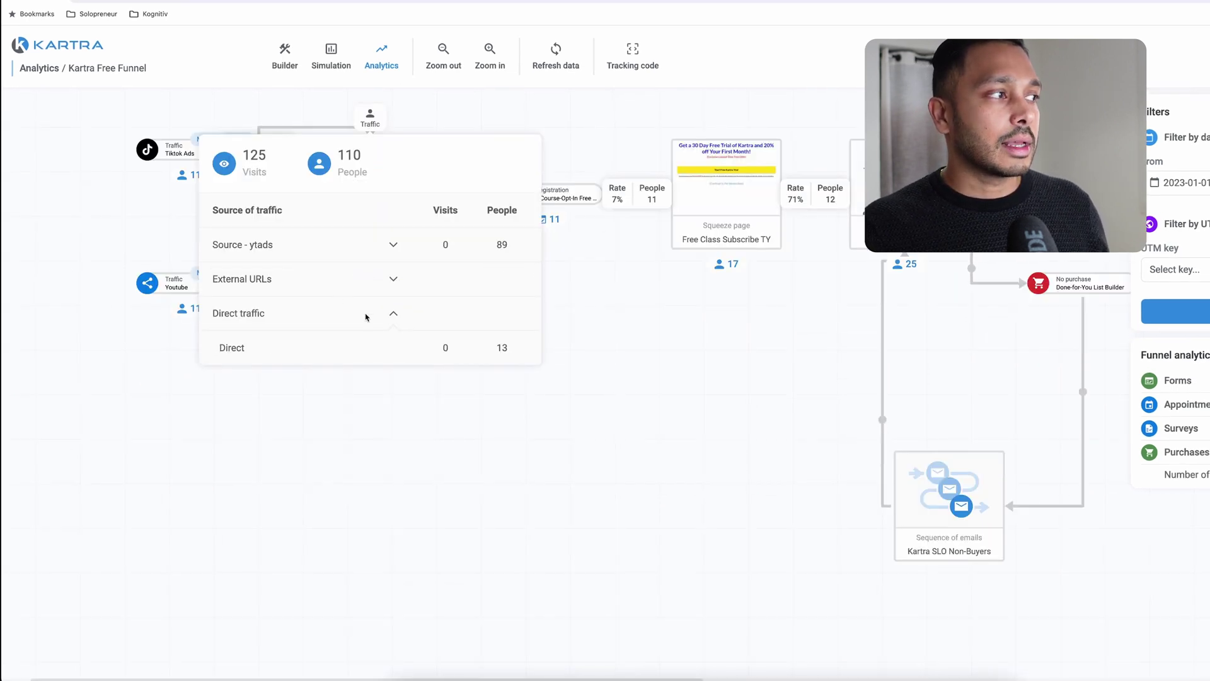
click(391, 280)
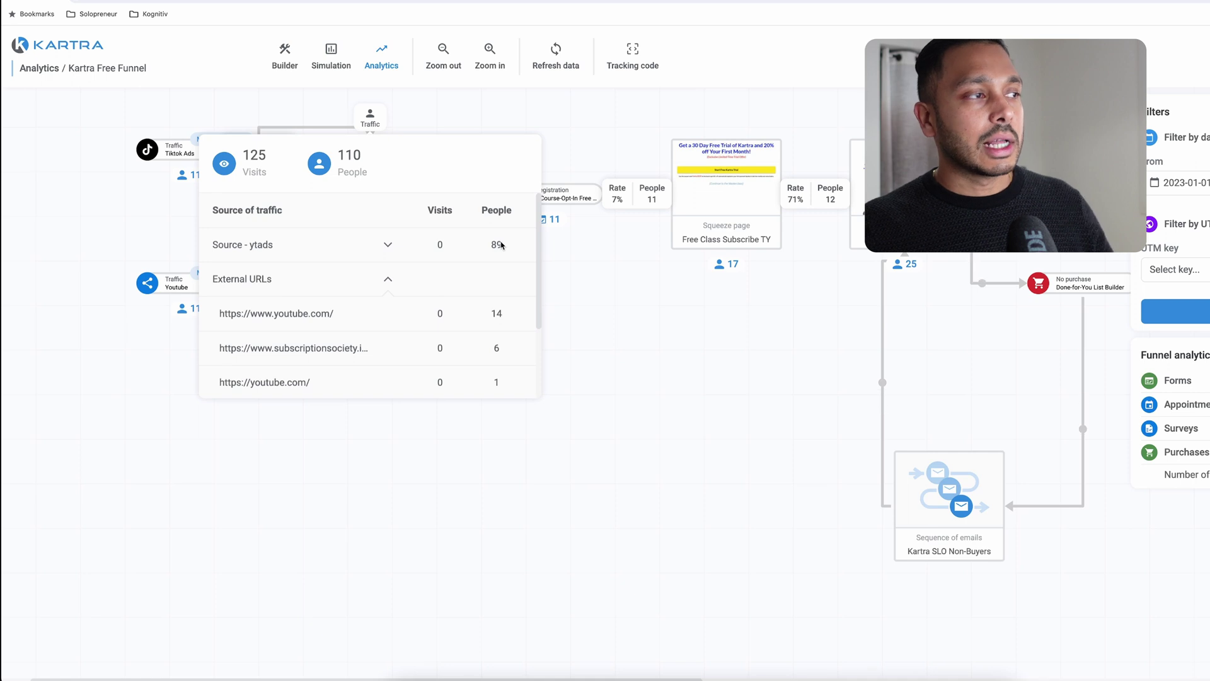
scroll(507, 332, down, 2)
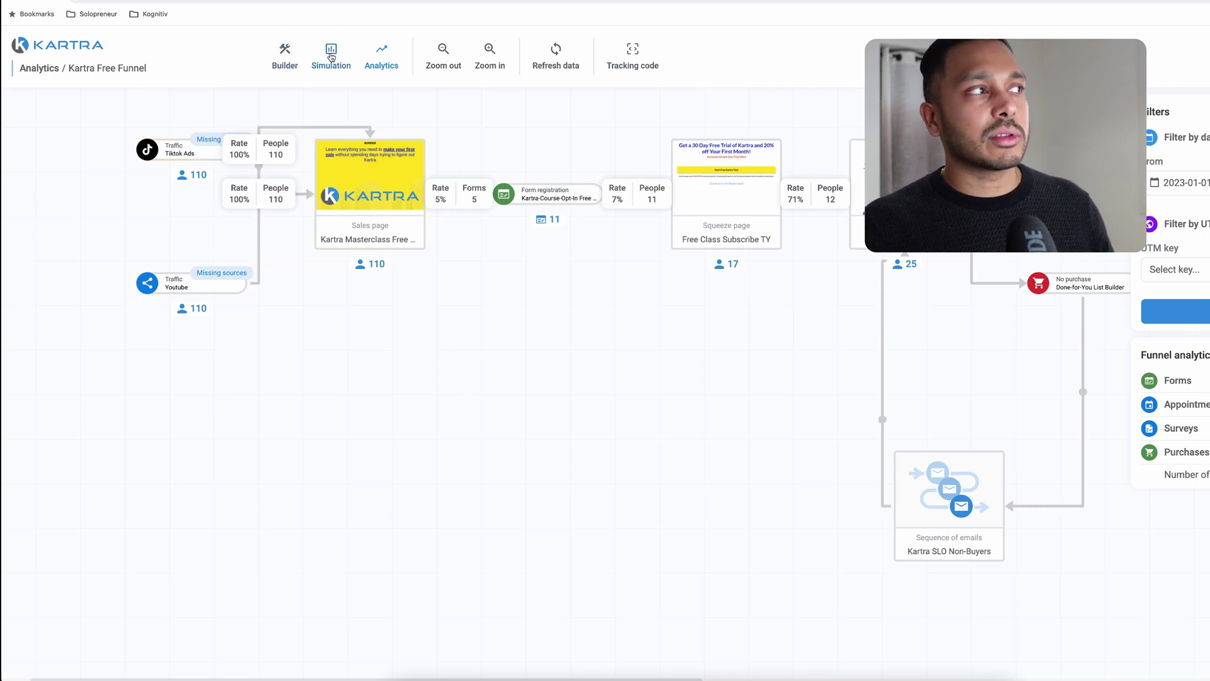
scroll(467, 277, up, 3)
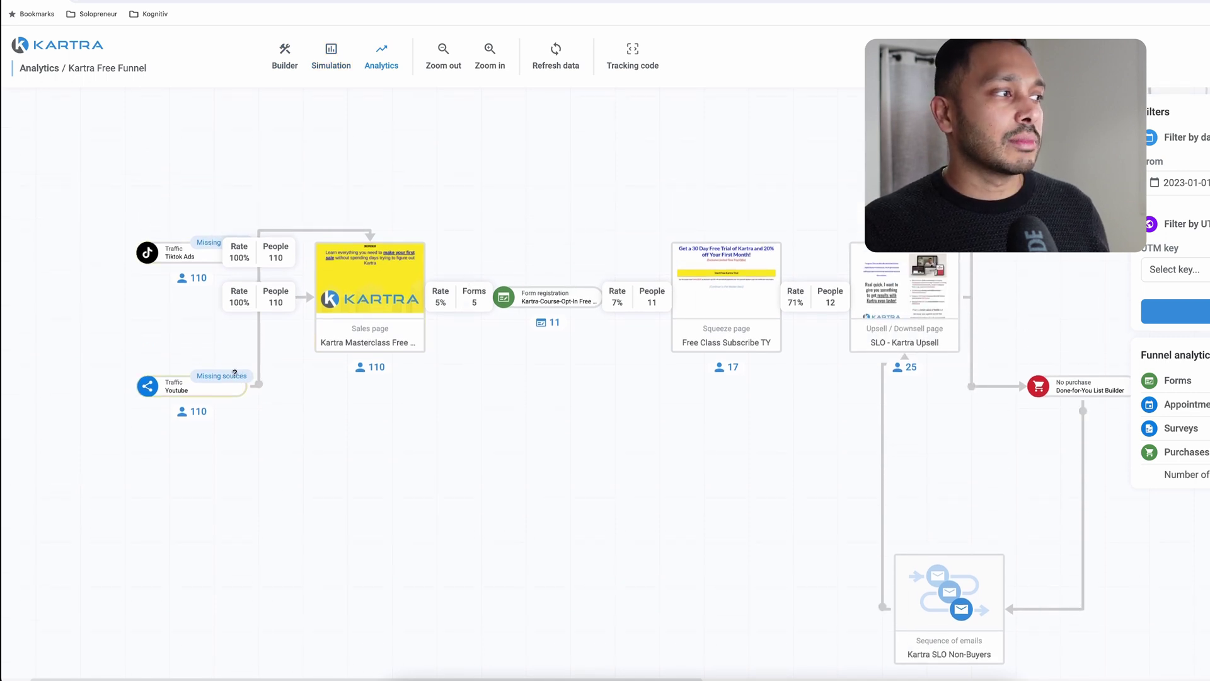
Examine the conversion rates and people counts along the funnel, from the traffic sources through the upsell page to the purchase and no-purchase branches.
mouse_move(234, 371)
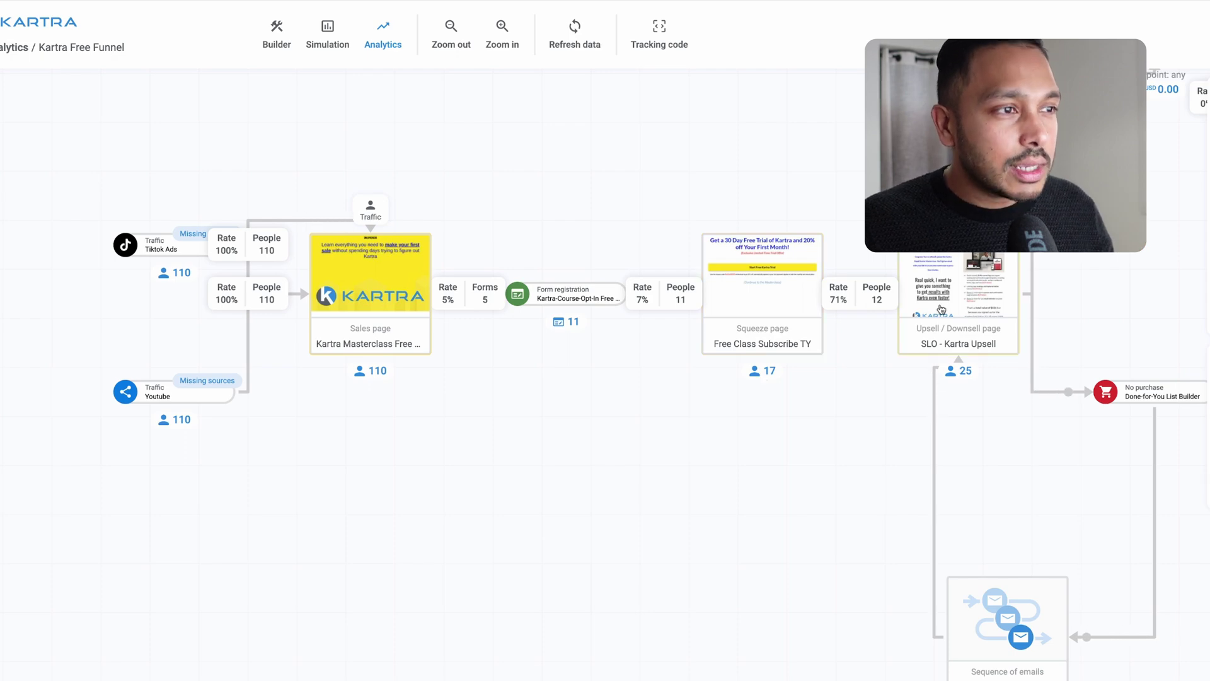
scroll(941, 317, right, 5)
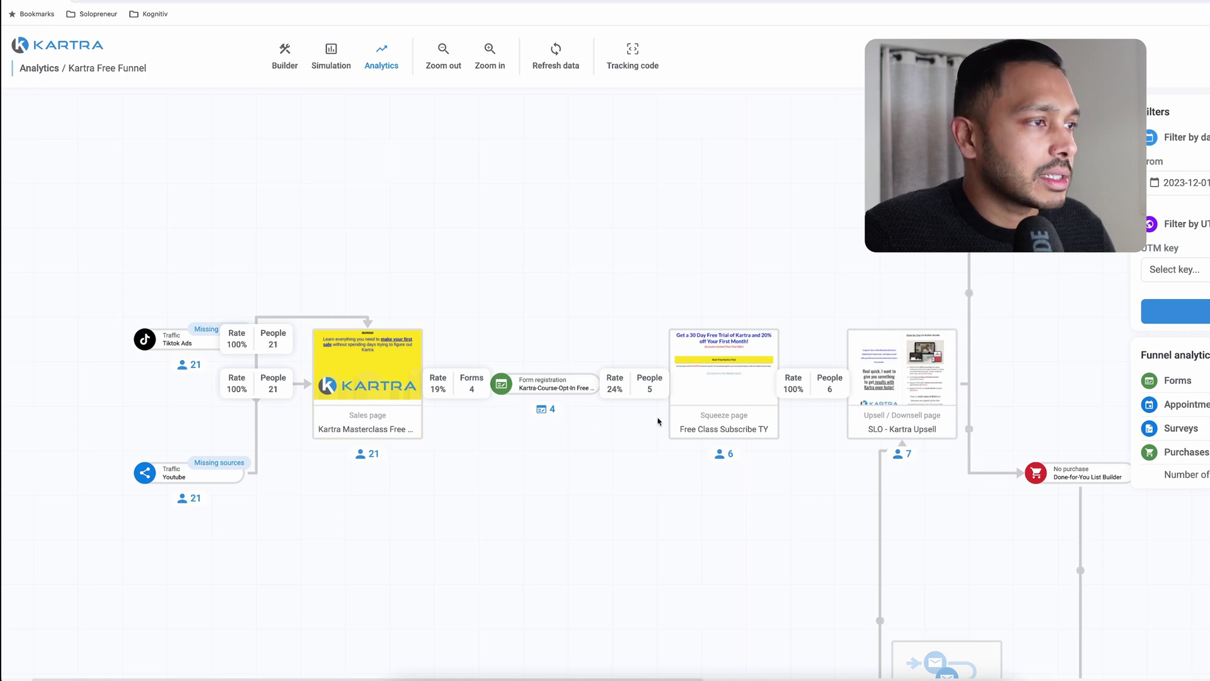
scroll(628, 404, right, 5)
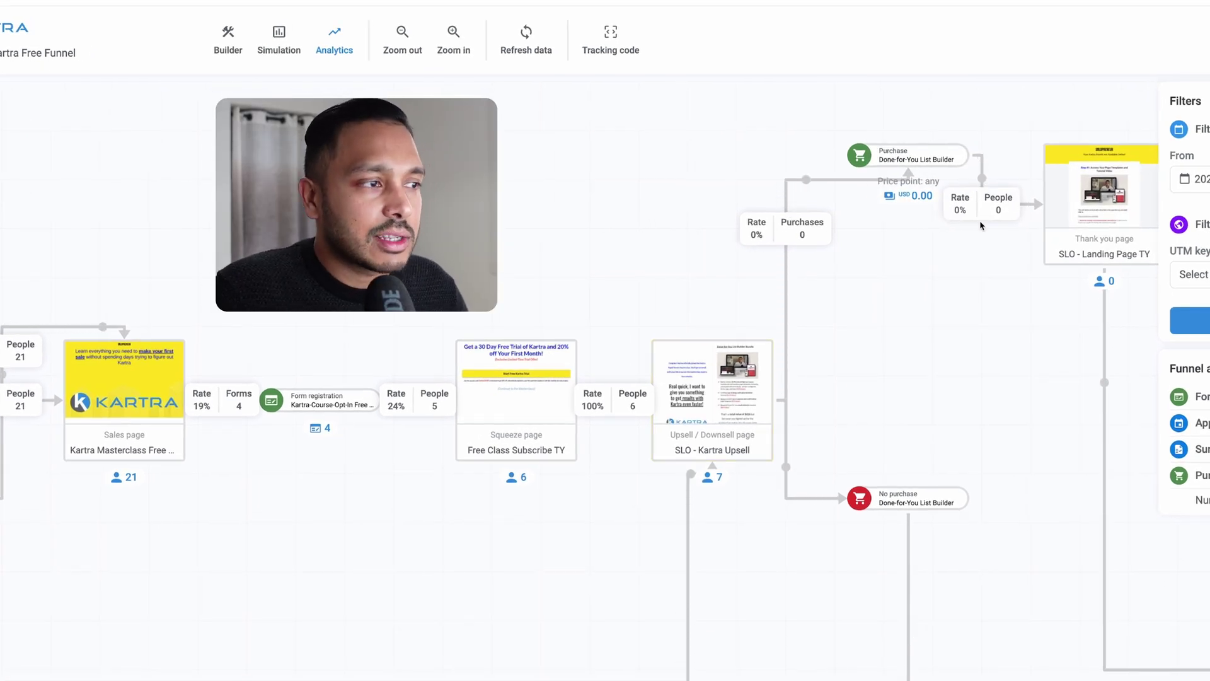
scroll(677, 477, down, 1)
scroll(676, 477, down, 2)
scroll(780, 486, up, 3)
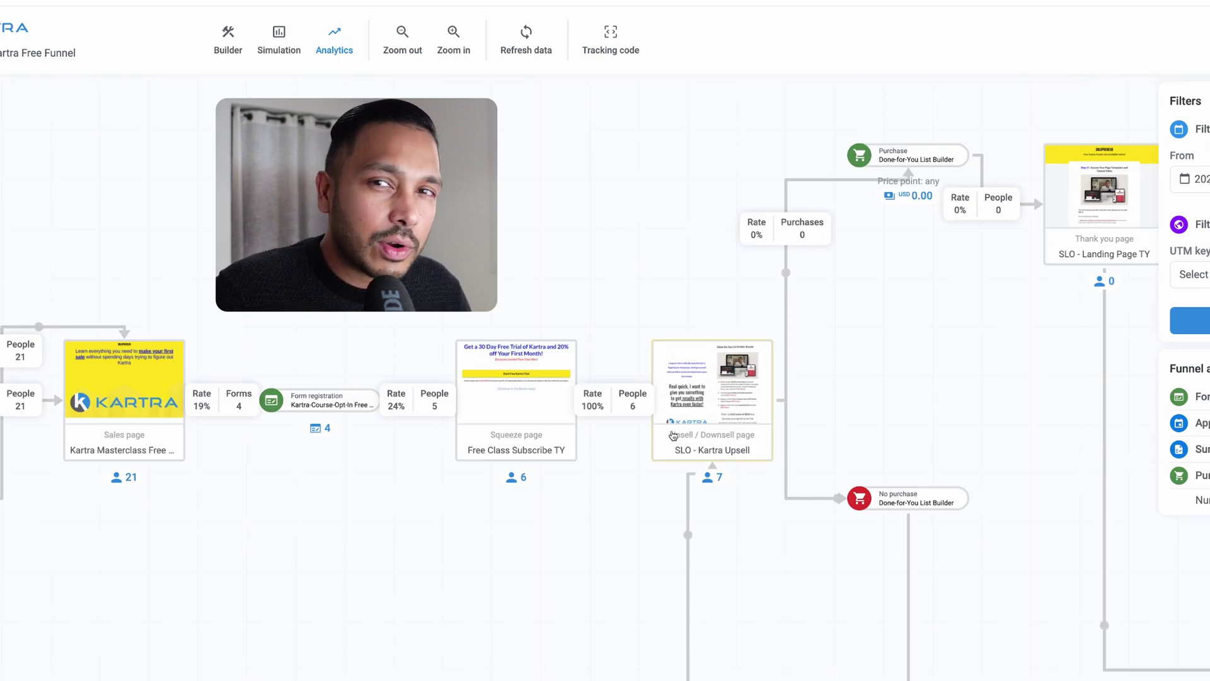
scroll(673, 434, left, 7)
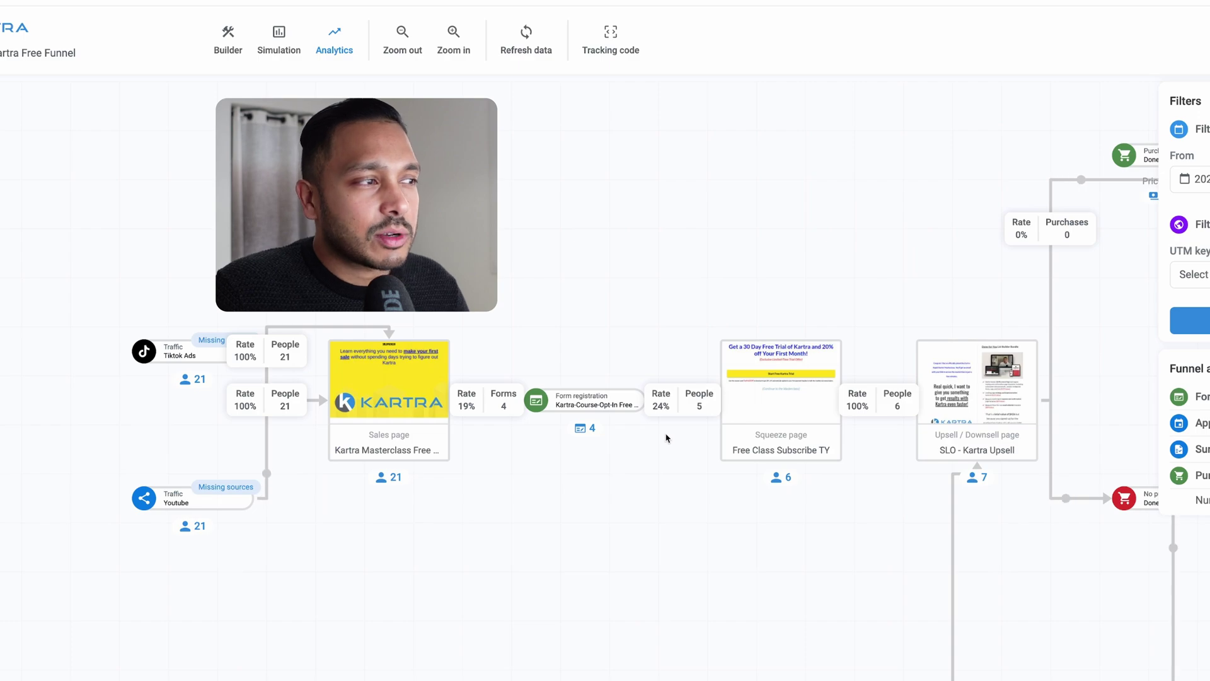